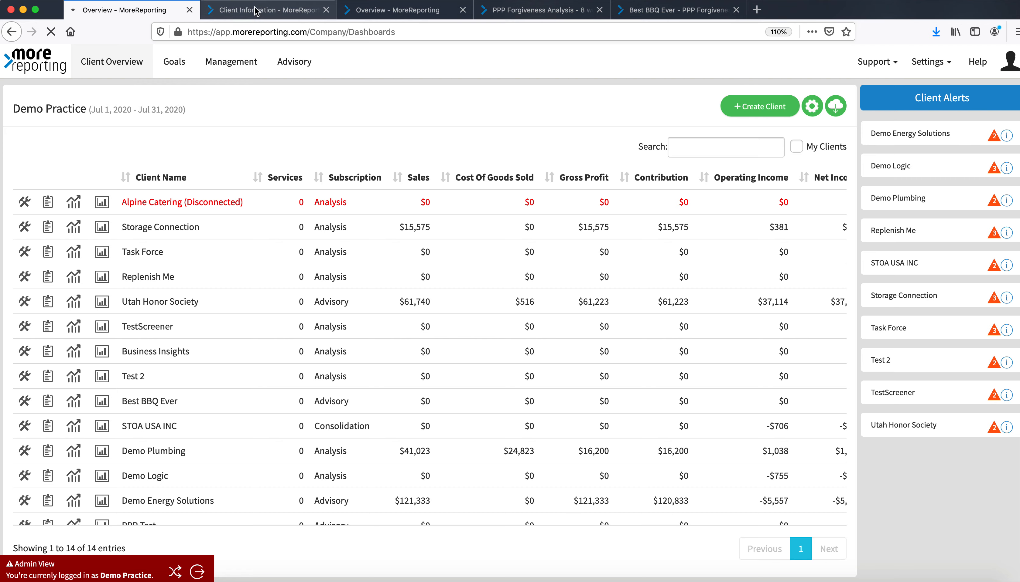
# Close the extra client and overview browser tabs, keeping the dashboard overview tab
pyautogui.click(258, 11)
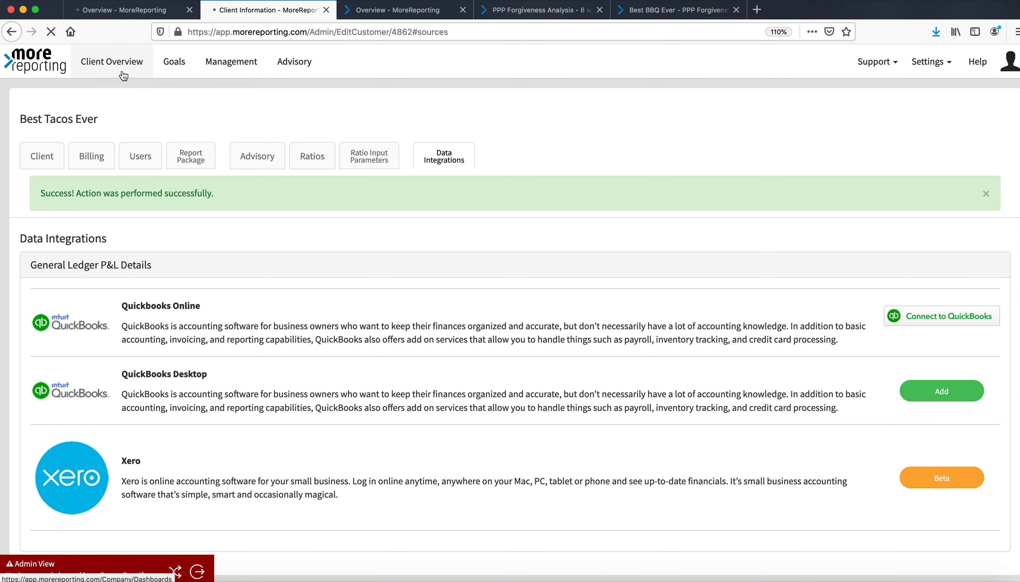
pyautogui.click(189, 10)
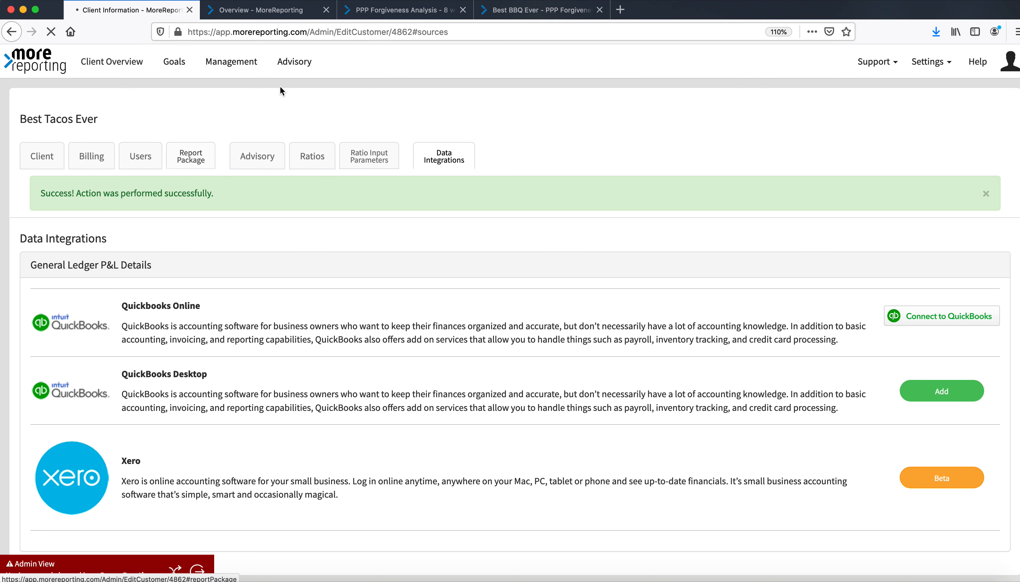
pyautogui.click(326, 10)
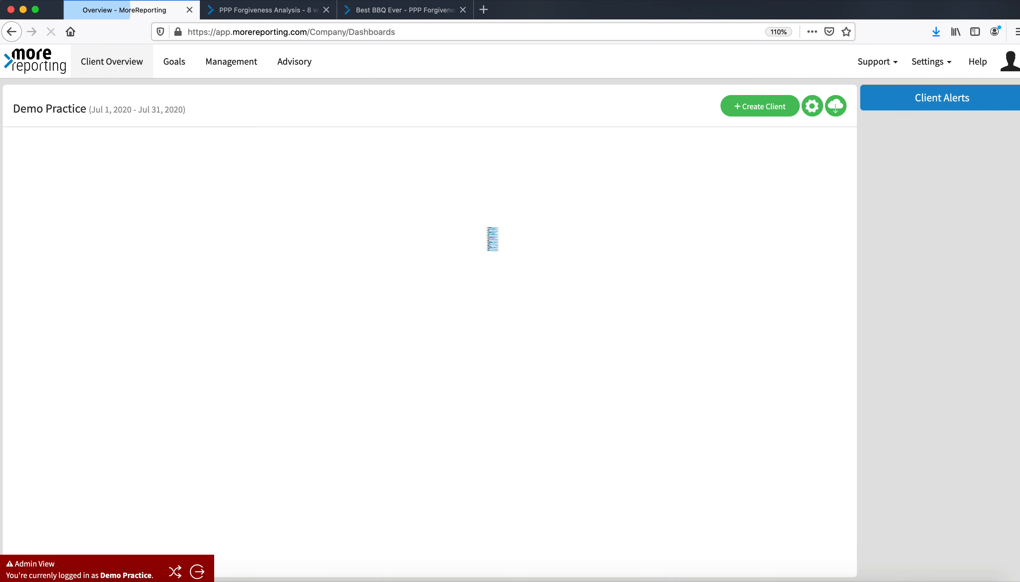
# Filter the client list for "best" and open a new PPP Forgiveness Analysis for Best Tacos Ever in a new tab
pyautogui.click(720, 150)
pyautogui.write('best')
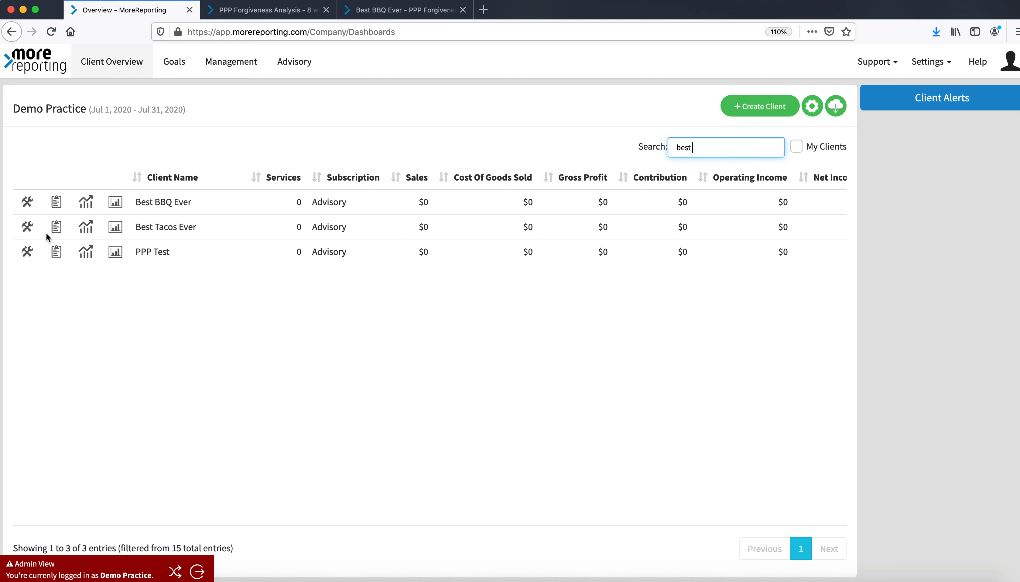
pyautogui.click(57, 231)
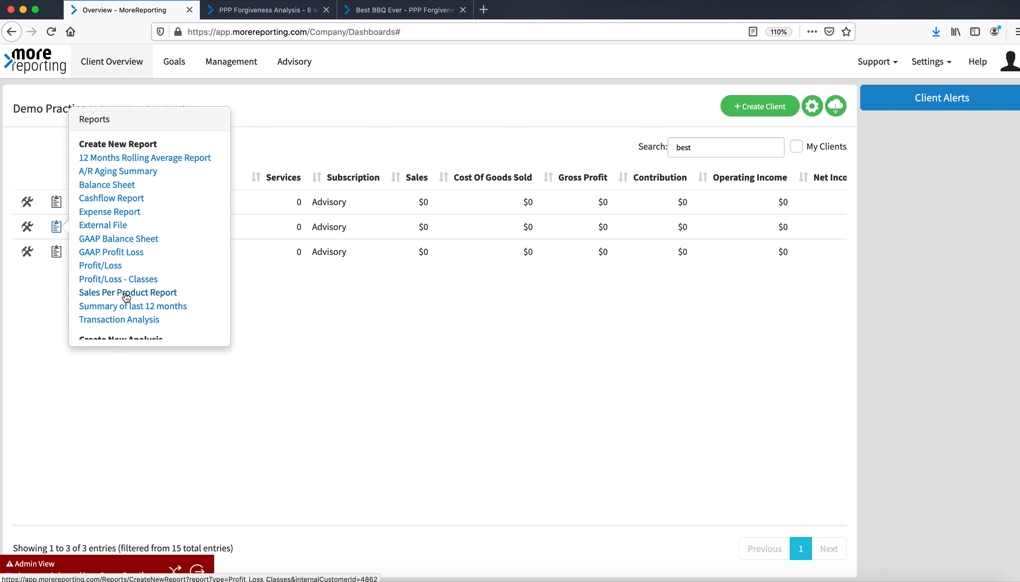
pyautogui.scroll(-5, 128, 313)
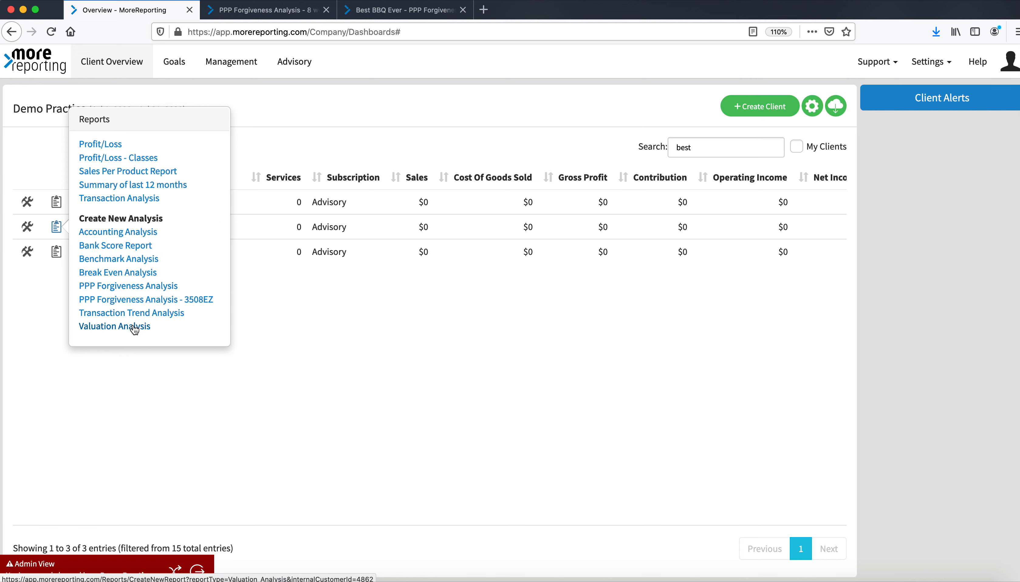
pyautogui.rightClick(158, 284)
pyautogui.click(177, 290)
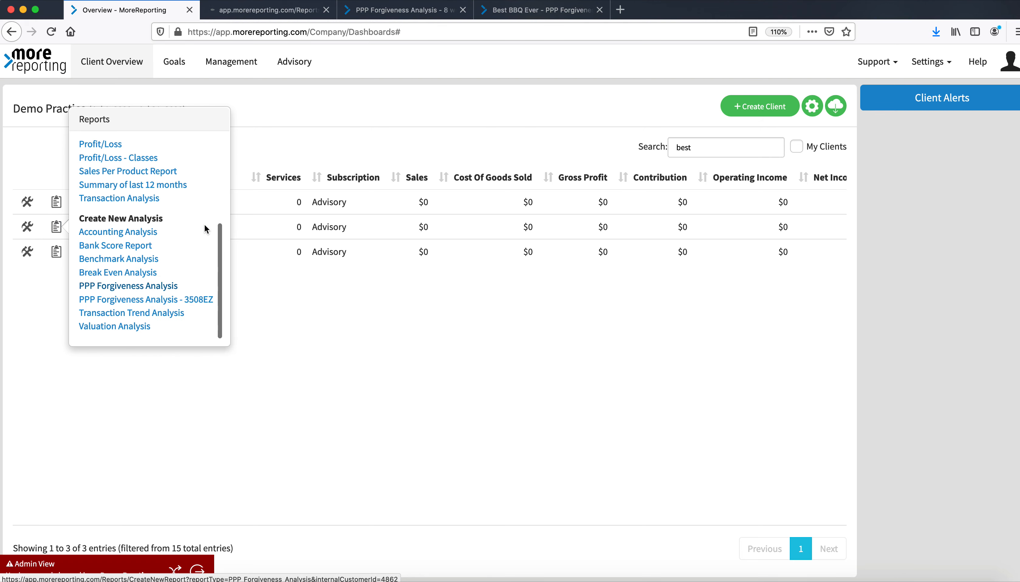
pyautogui.click(273, 16)
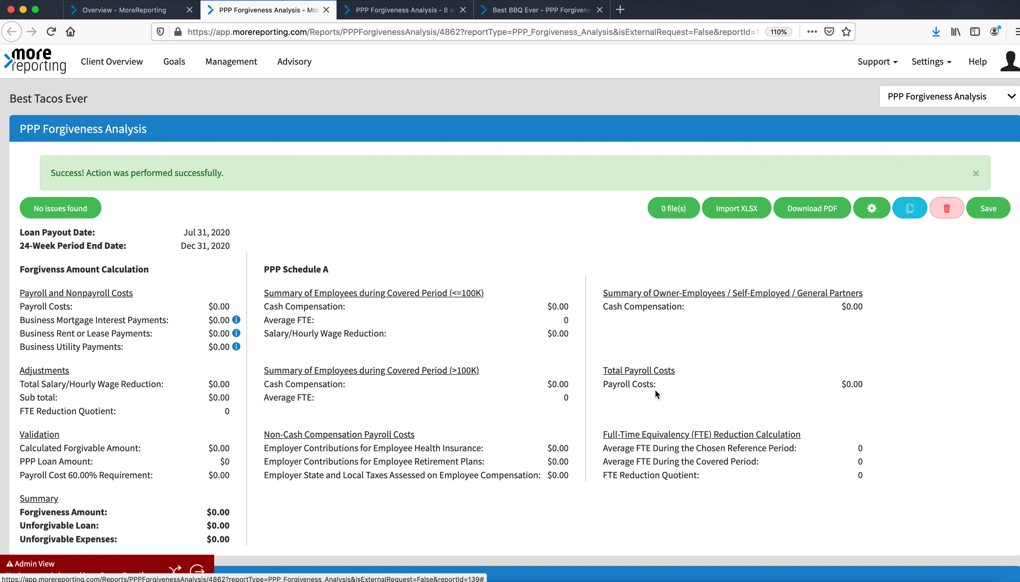
# Scroll through the PPP Forgiveness Analysis sections, from employee data down to the FTE safe harbor tables
pyautogui.scroll(-5, 655, 390)
pyautogui.scroll(-3, 655, 390)
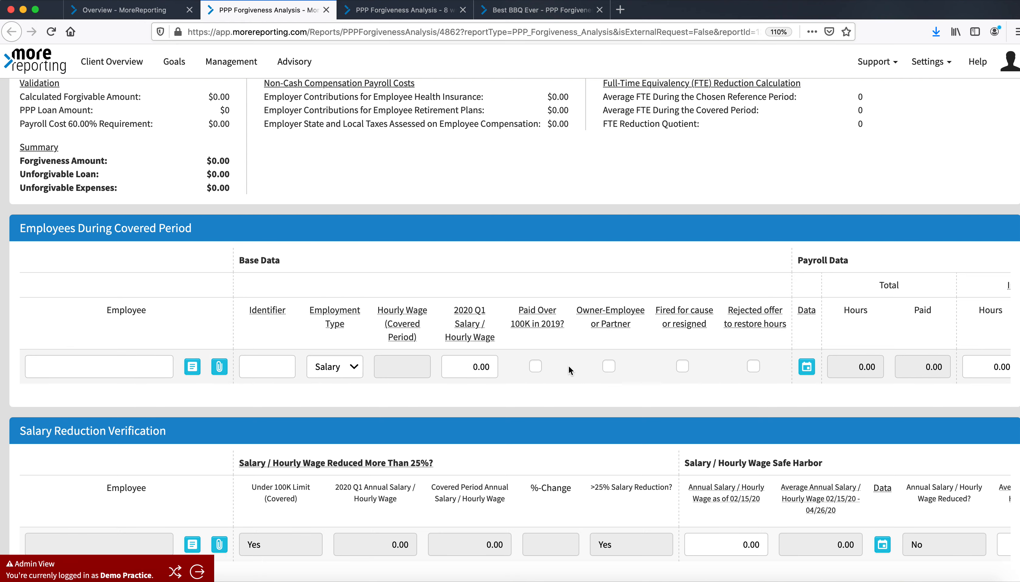
pyautogui.scroll(-1, 640, 357)
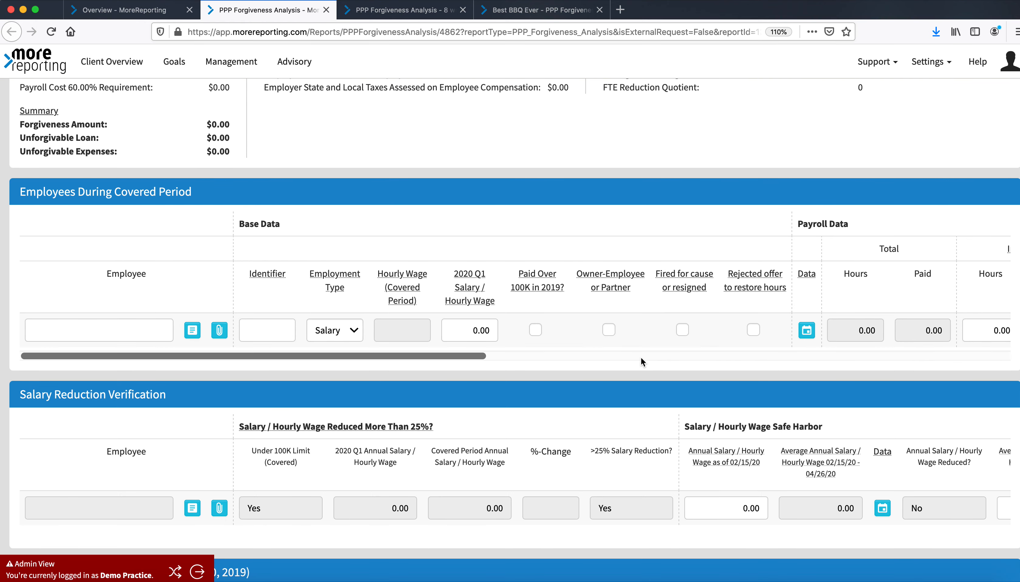
pyautogui.scroll(-3, 171, 391)
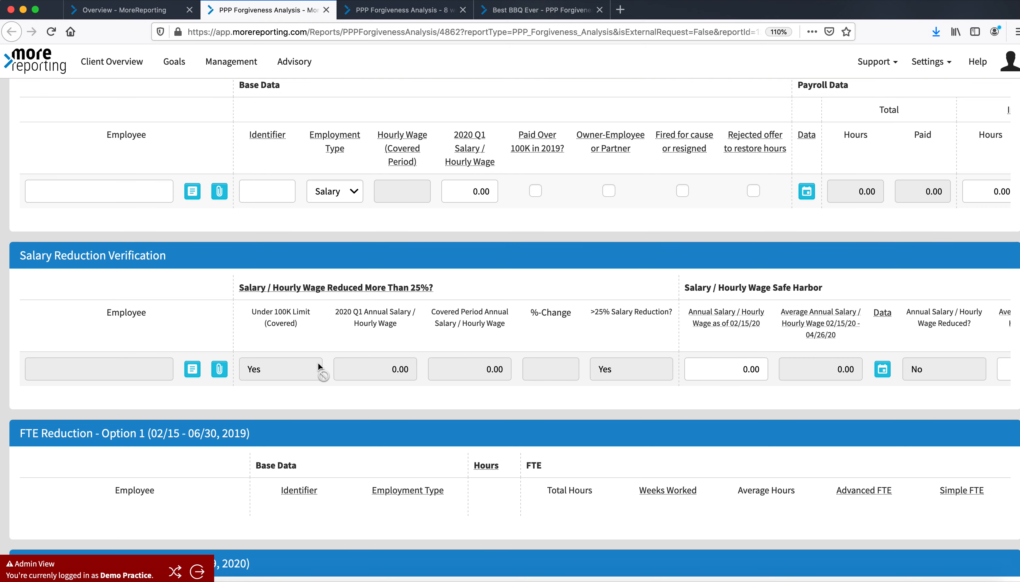
pyautogui.scroll(-5, 318, 367)
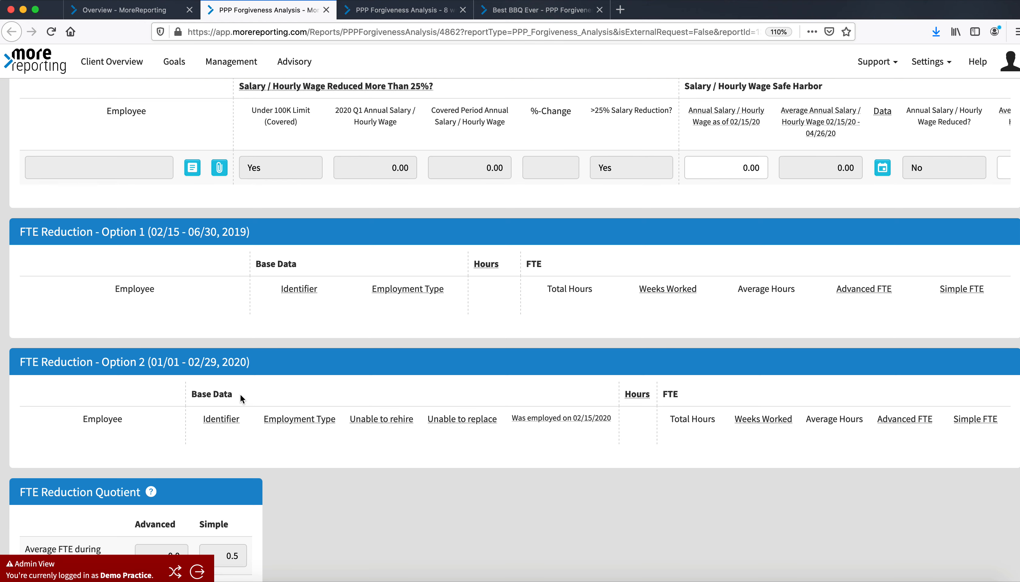
pyautogui.scroll(-3, 239, 395)
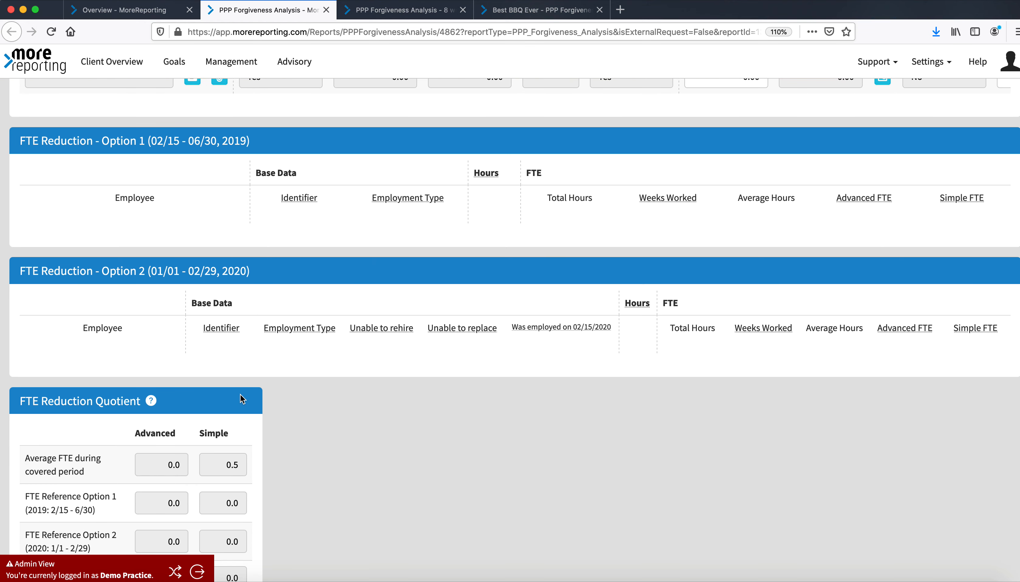
pyautogui.scroll(-2, 240, 398)
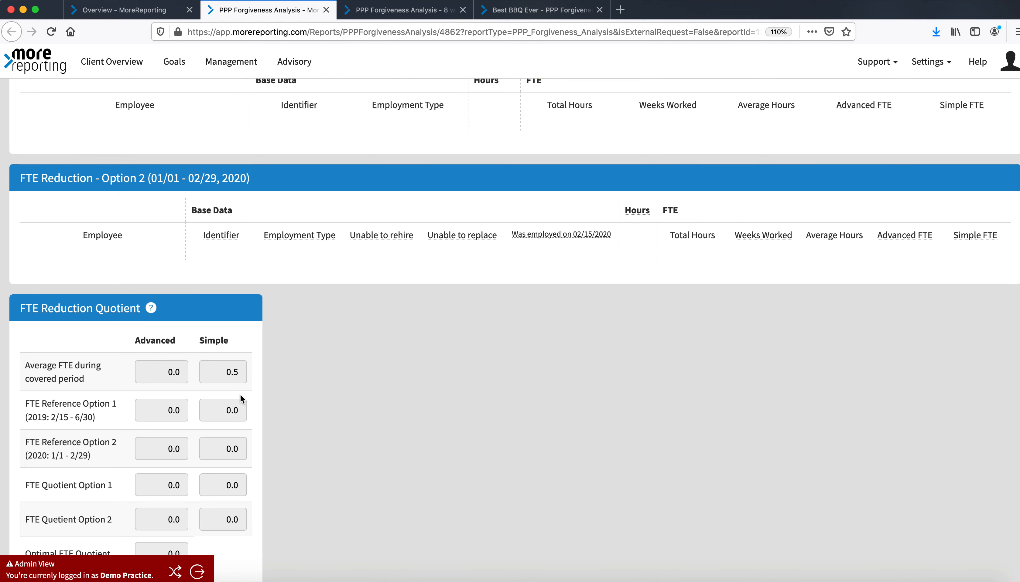
pyautogui.scroll(-2, 240, 398)
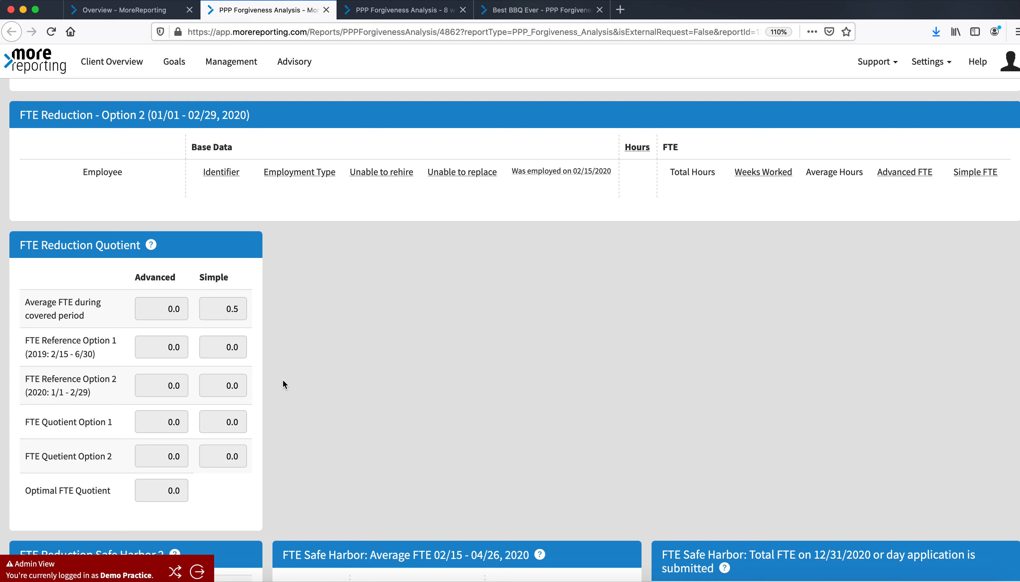
pyautogui.scroll(-6, 282, 381)
pyautogui.scroll(1, 282, 378)
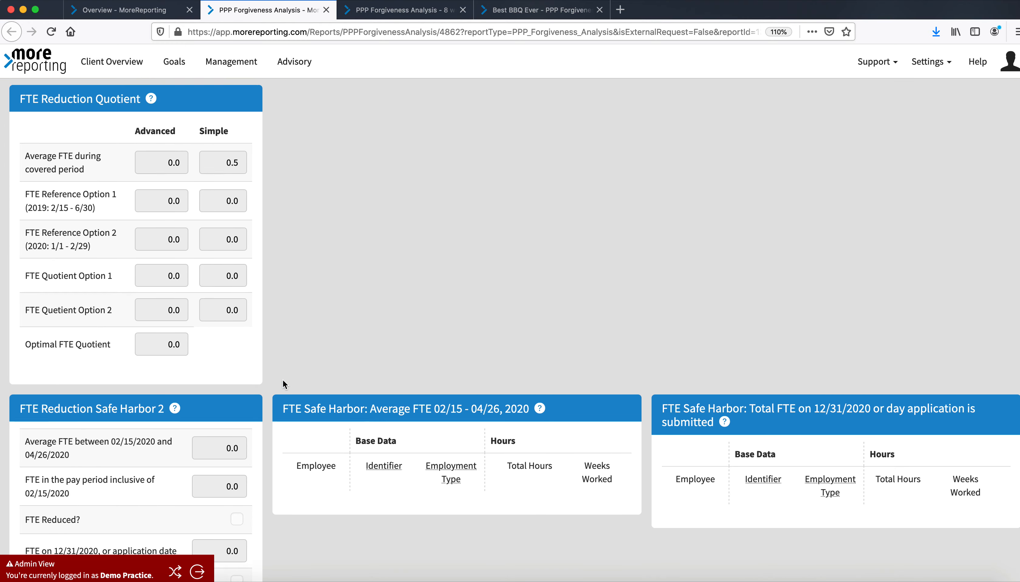
pyautogui.scroll(-2, 282, 379)
pyautogui.scroll(-5, 284, 383)
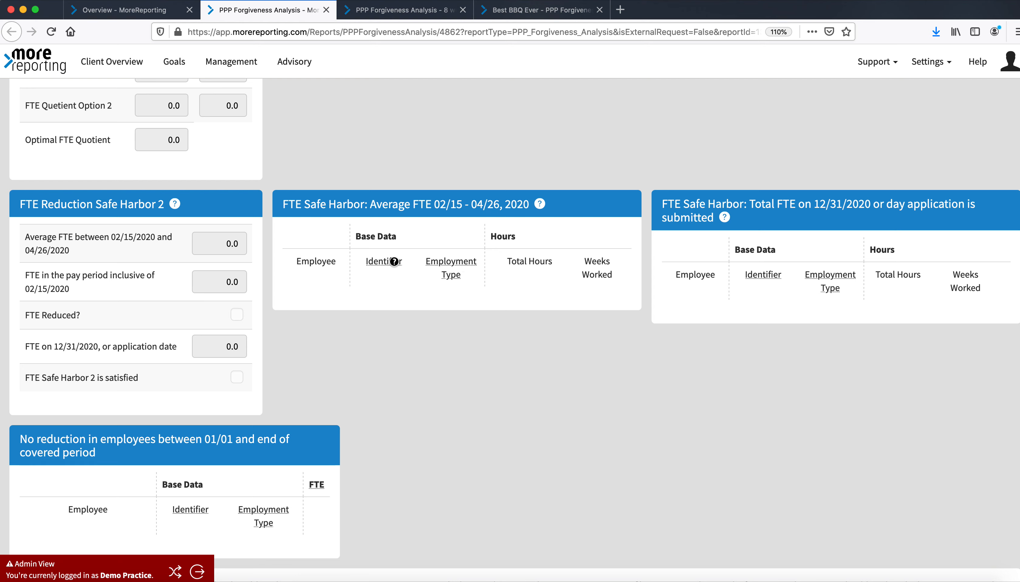
pyautogui.moveTo(390, 261)
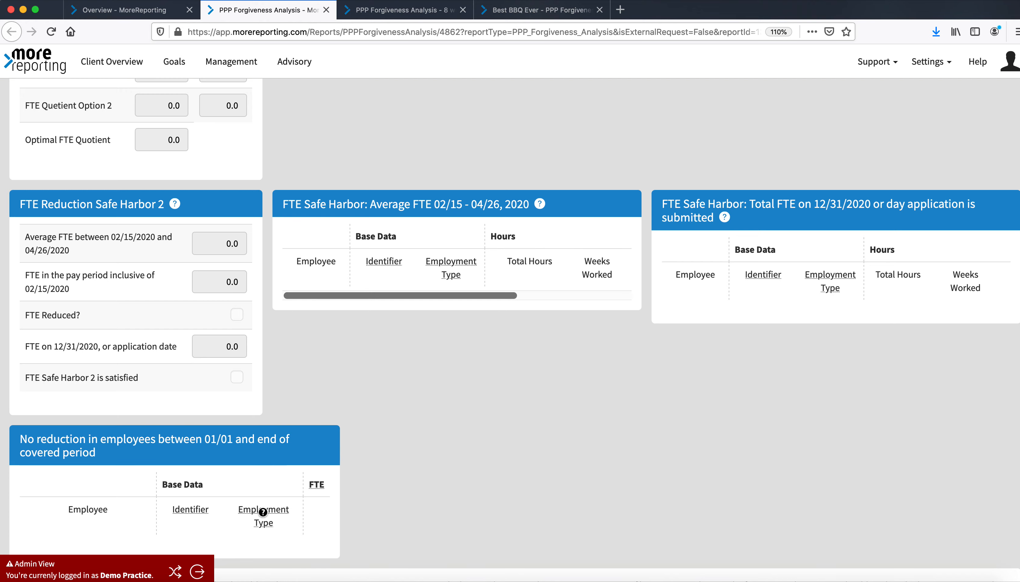
pyautogui.scroll(12, 407, 303)
pyautogui.scroll(15, 407, 302)
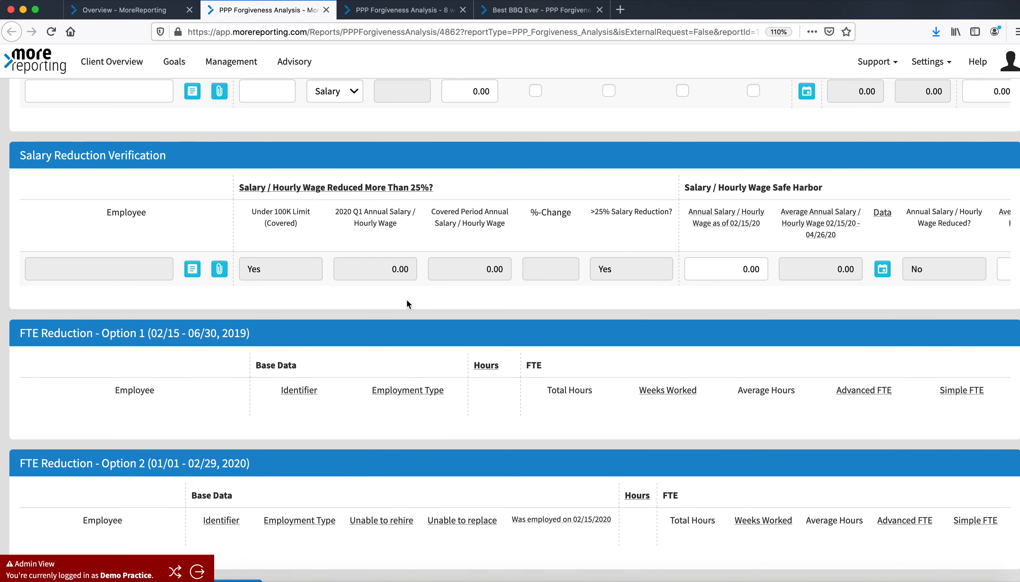
pyautogui.scroll(-4, 406, 303)
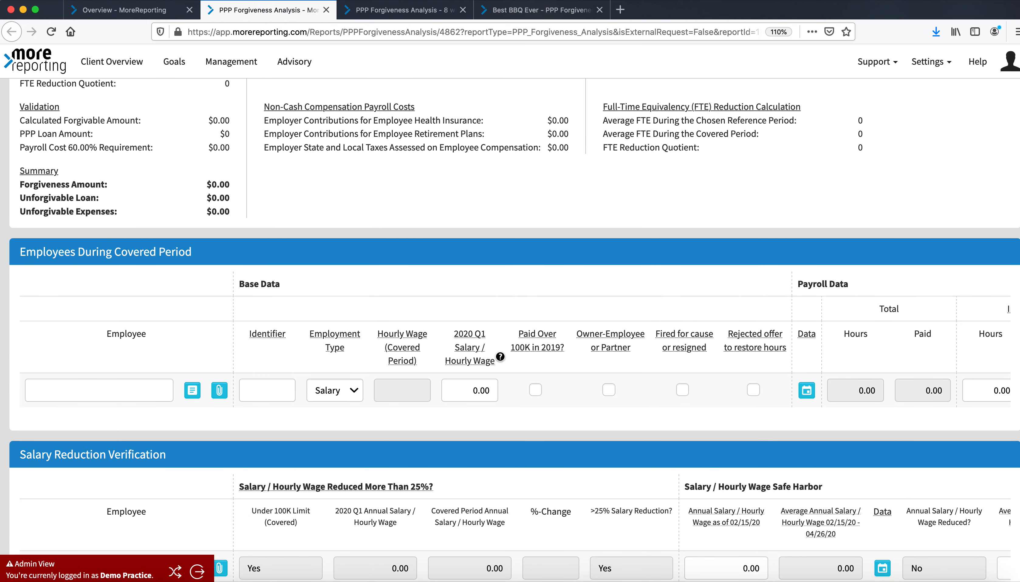
pyautogui.scroll(7, 499, 357)
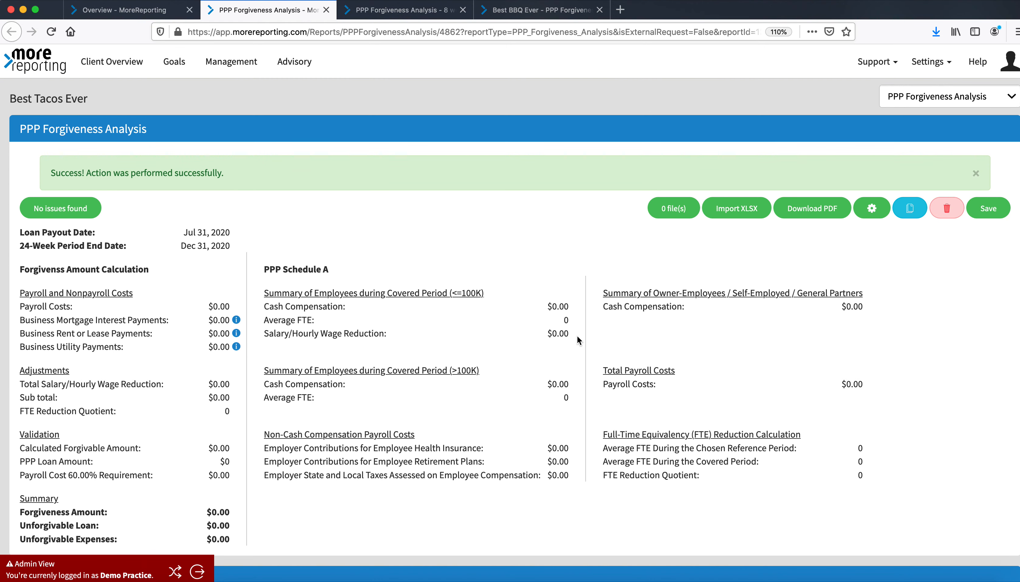
# Download the example import file from the Import XLSX dialog and close the dialog
pyautogui.click(744, 209)
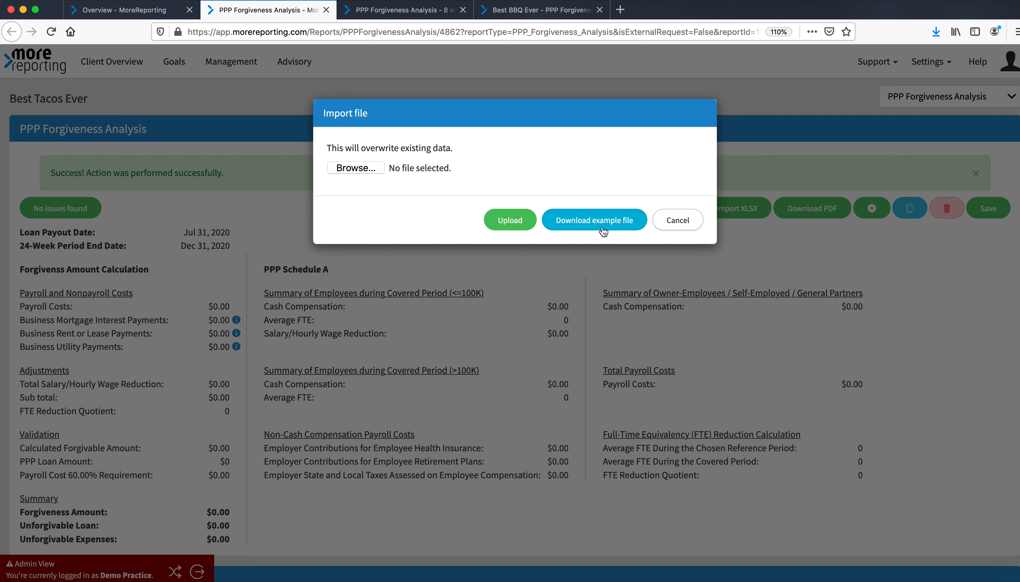
pyautogui.click(591, 232)
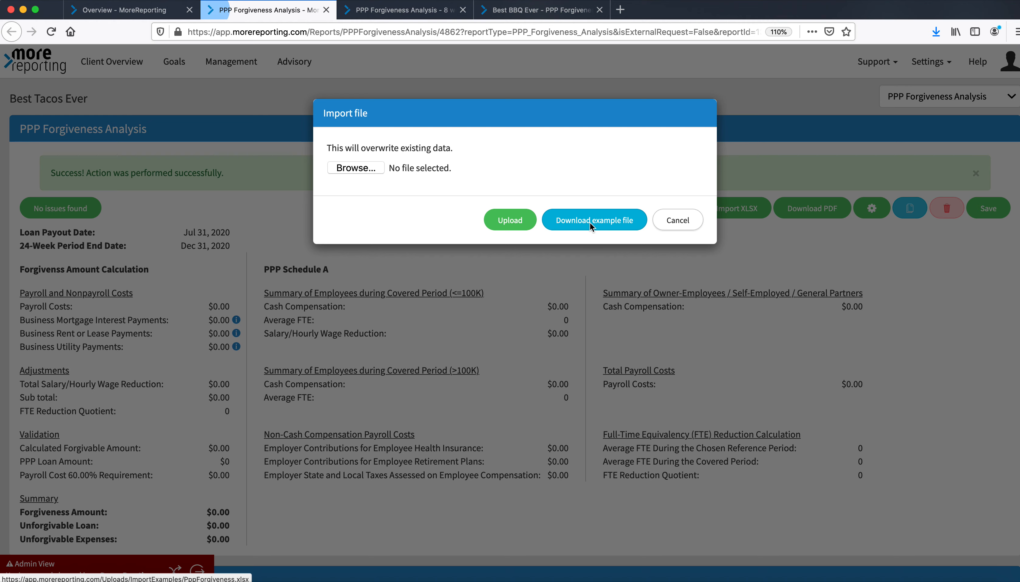
pyautogui.click(581, 394)
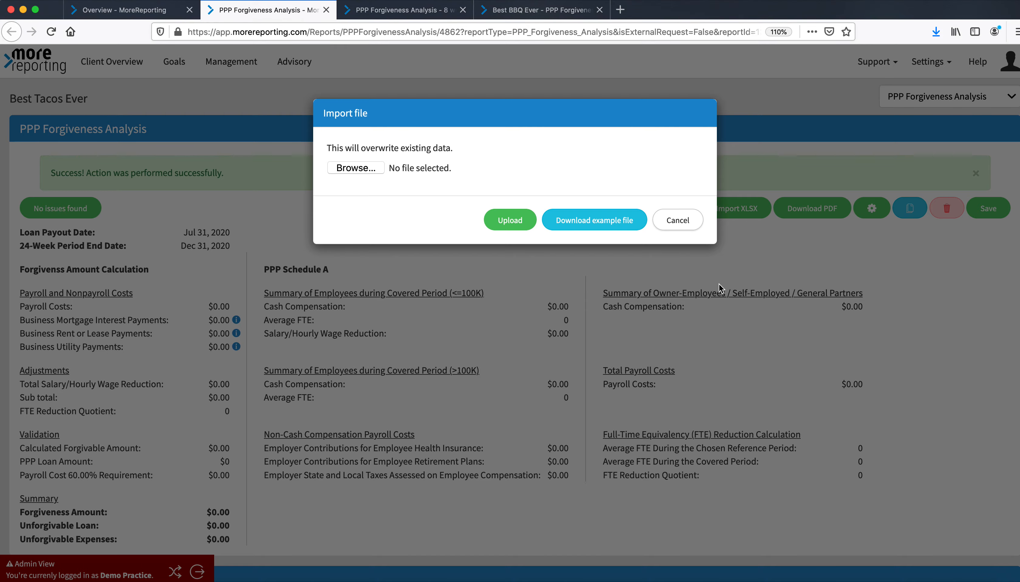
pyautogui.click(669, 216)
# Open the downloaded example spreadsheet and review the Employee Data sheet's columns
pyautogui.click(920, 581)
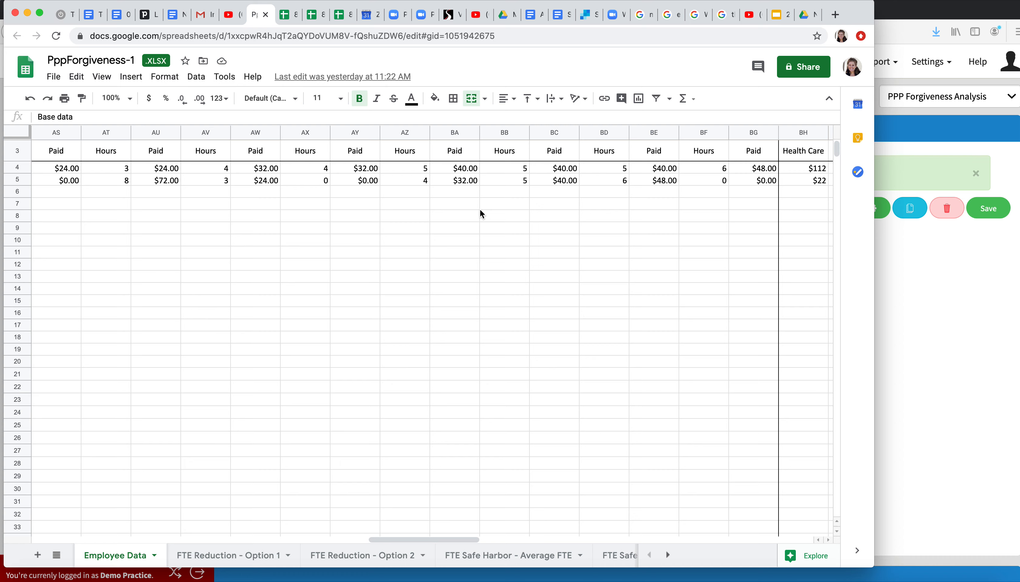
pyautogui.hscroll(-20, 480, 214)
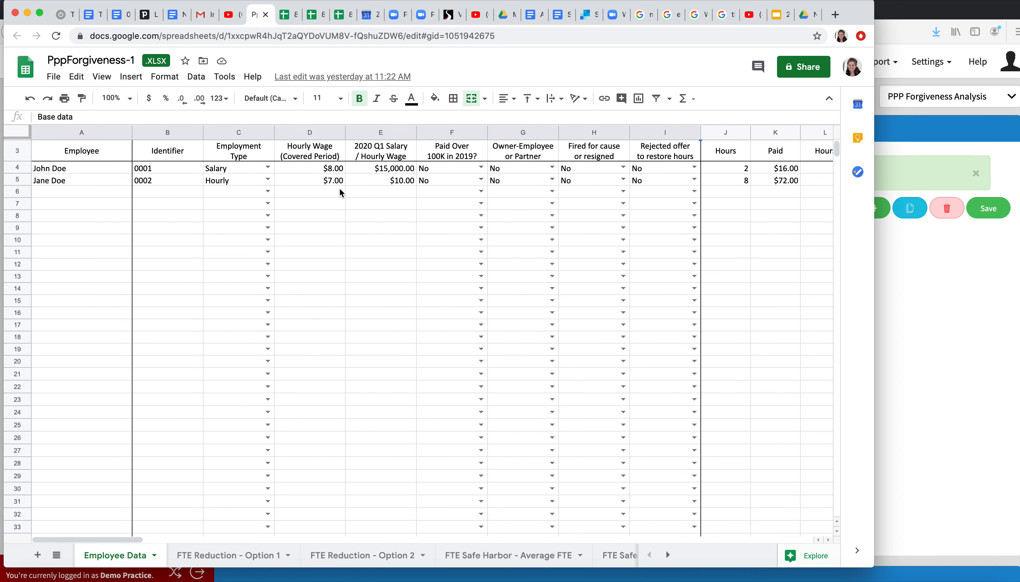
pyautogui.hscroll(3, 341, 191)
pyautogui.hscroll(18, 340, 193)
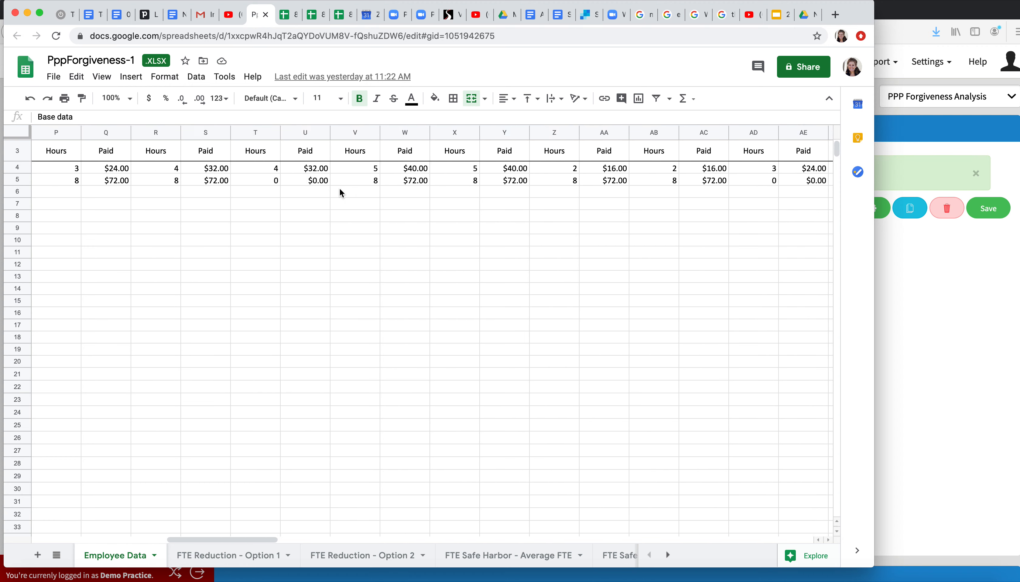
pyautogui.hscroll(-20, 340, 190)
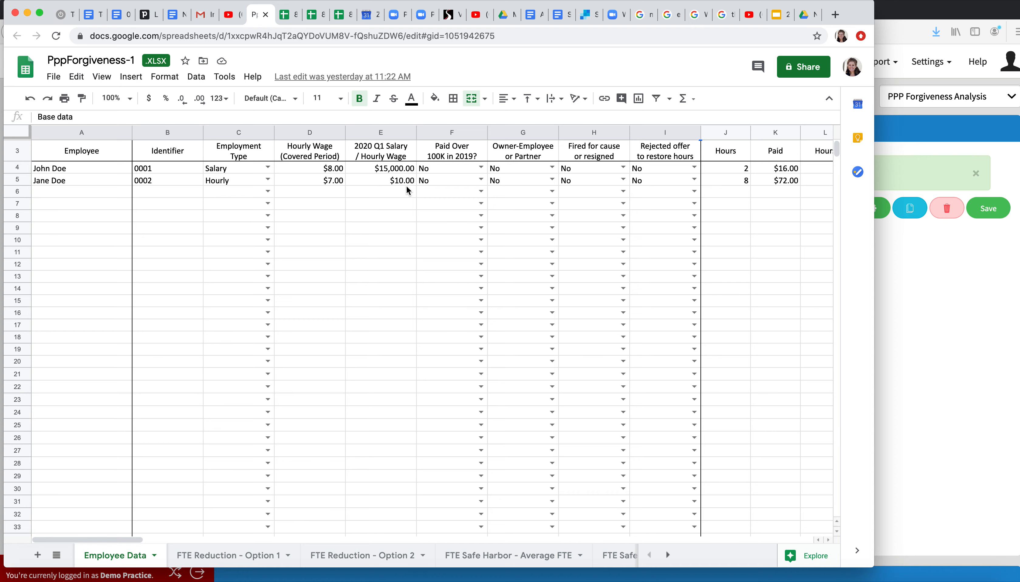
# Compare the Employees During Covered Period section of the analysis with the spreadsheet's Employee Data columns
pyautogui.click(952, 292)
pyautogui.scroll(-1, 583, 391)
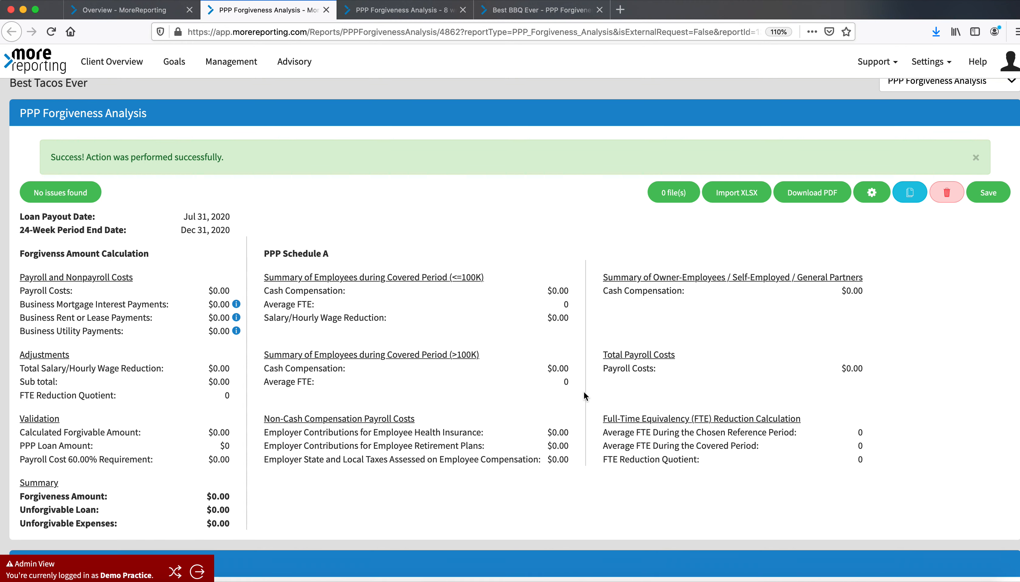
pyautogui.scroll(-10, 583, 391)
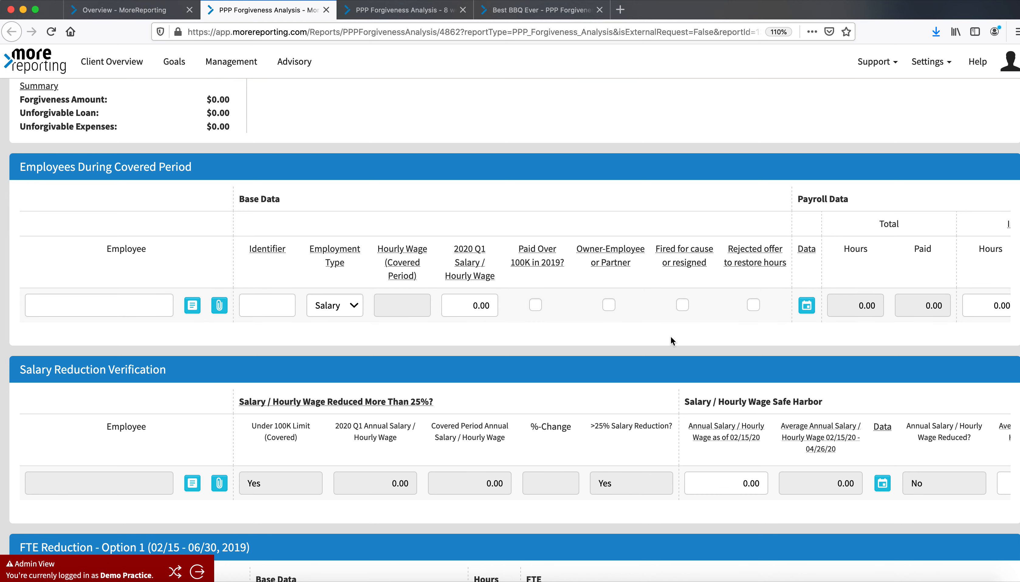
pyautogui.hotkey('ctrl', 'Up')
pyautogui.click(363, 367)
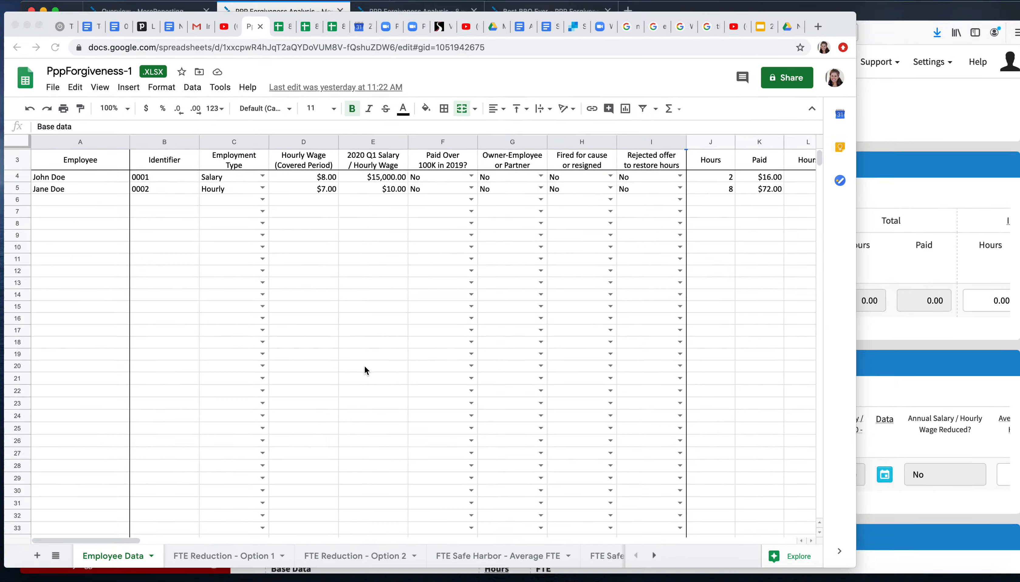
# Review the example spreadsheet's FTE Reduction, FTE Safe Harbor and No Reduction sheets
pyautogui.click(245, 557)
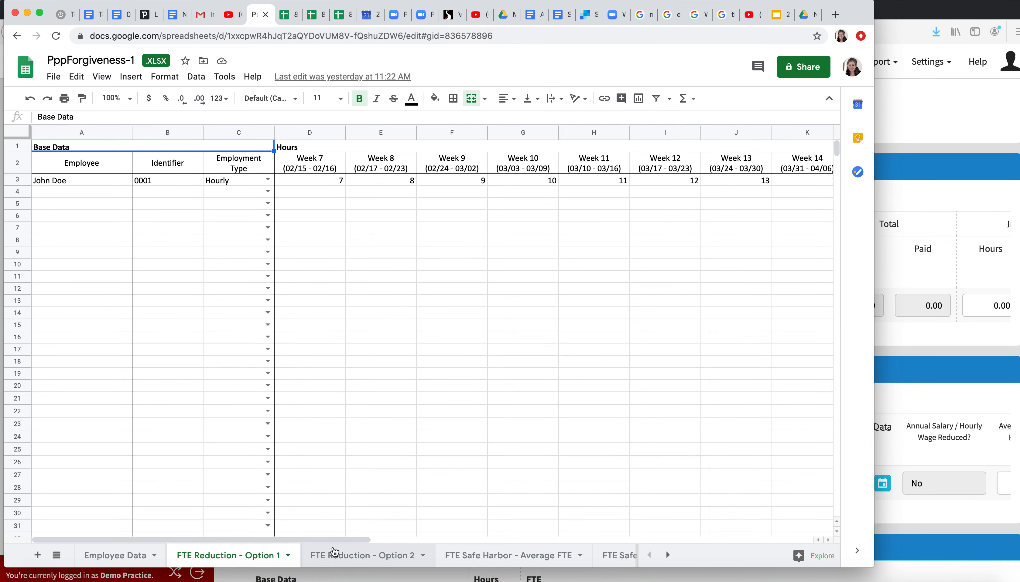
pyautogui.click(340, 557)
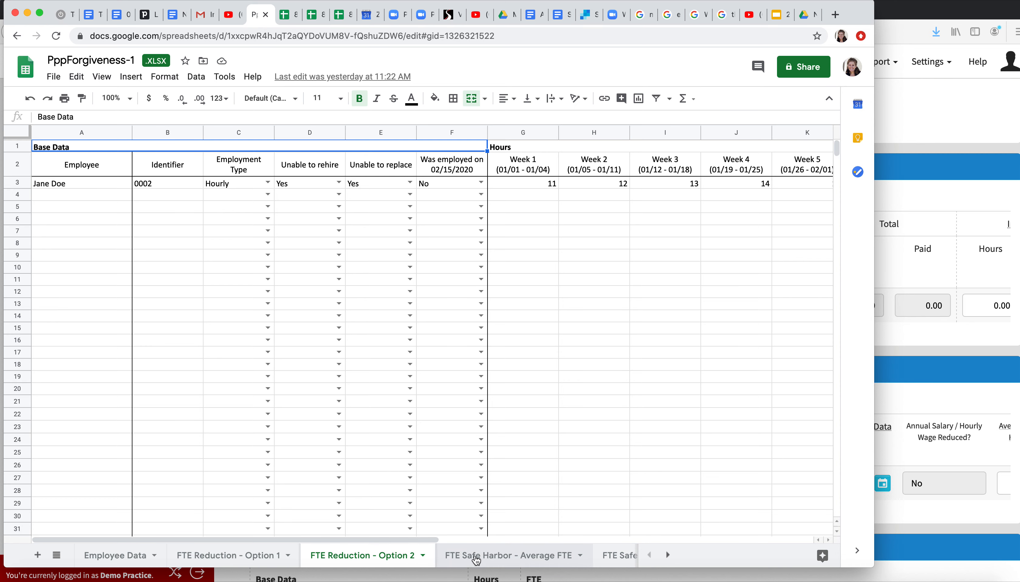
pyautogui.click(477, 557)
pyautogui.click(613, 557)
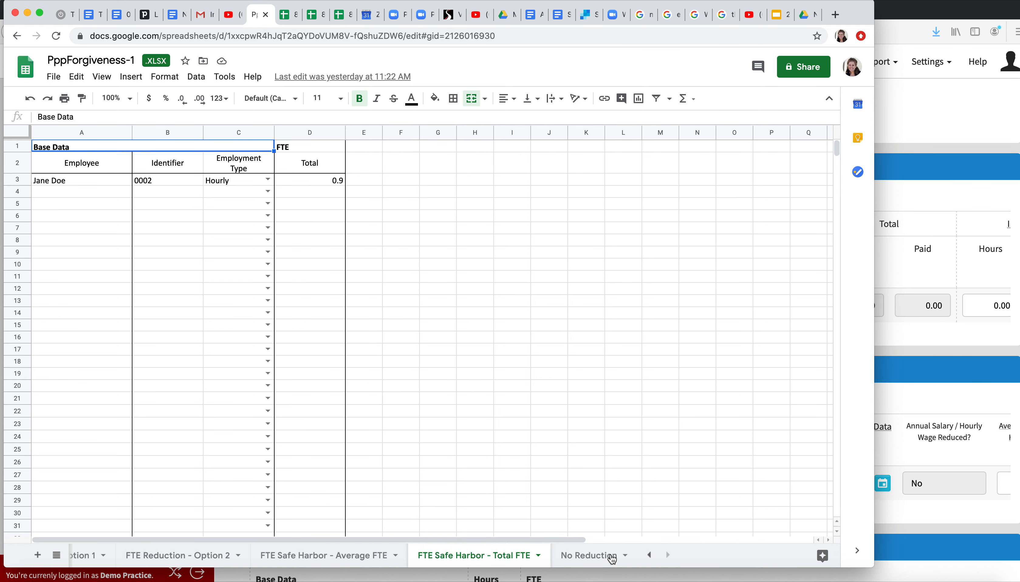
pyautogui.click(372, 561)
pyautogui.click(214, 557)
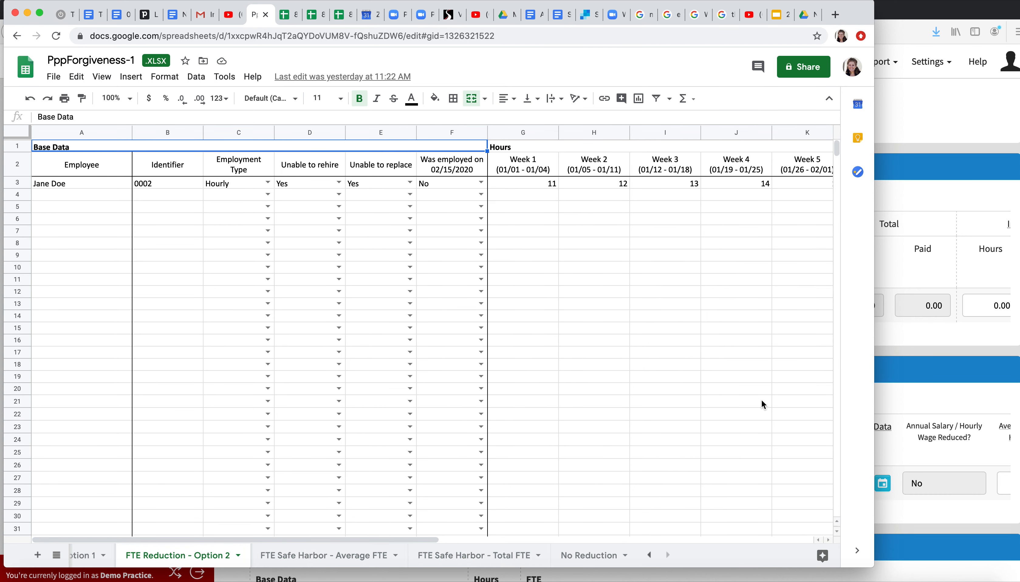
# Import the PppForgiveness-1.xlsx file into the PPP Forgiveness Analysis, overwriting existing data
pyautogui.click(898, 143)
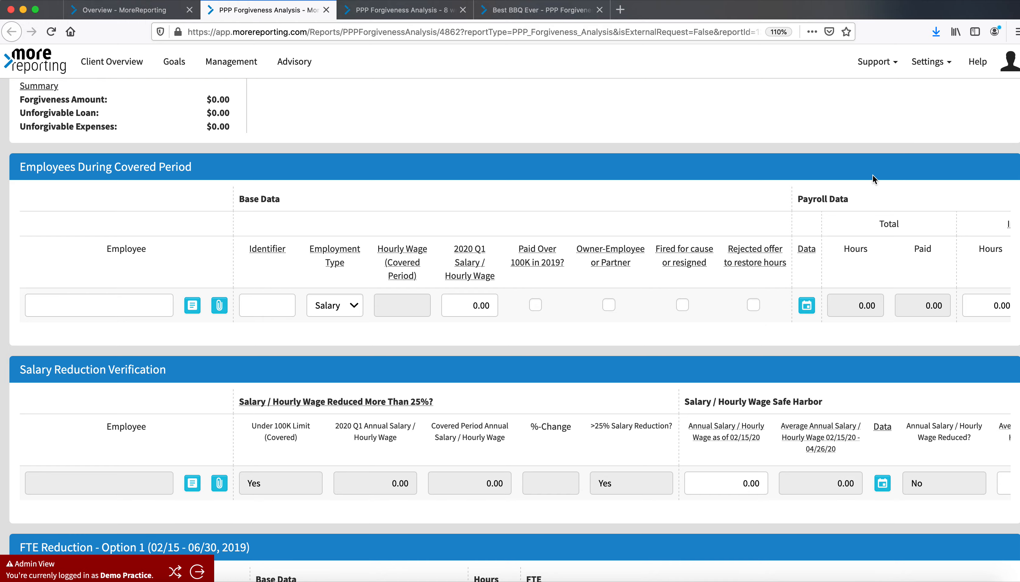
pyautogui.scroll(10, 872, 174)
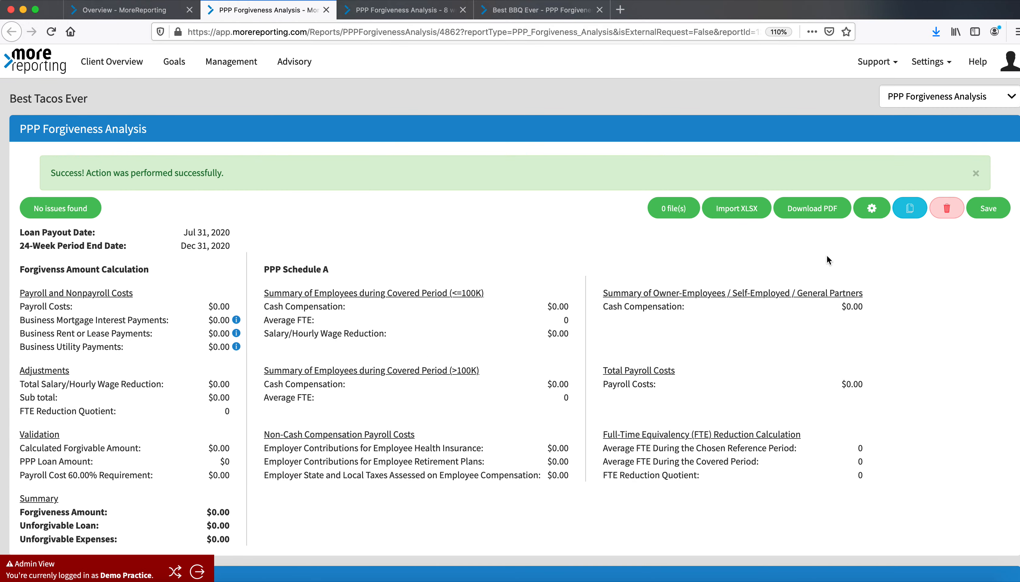
pyautogui.click(744, 212)
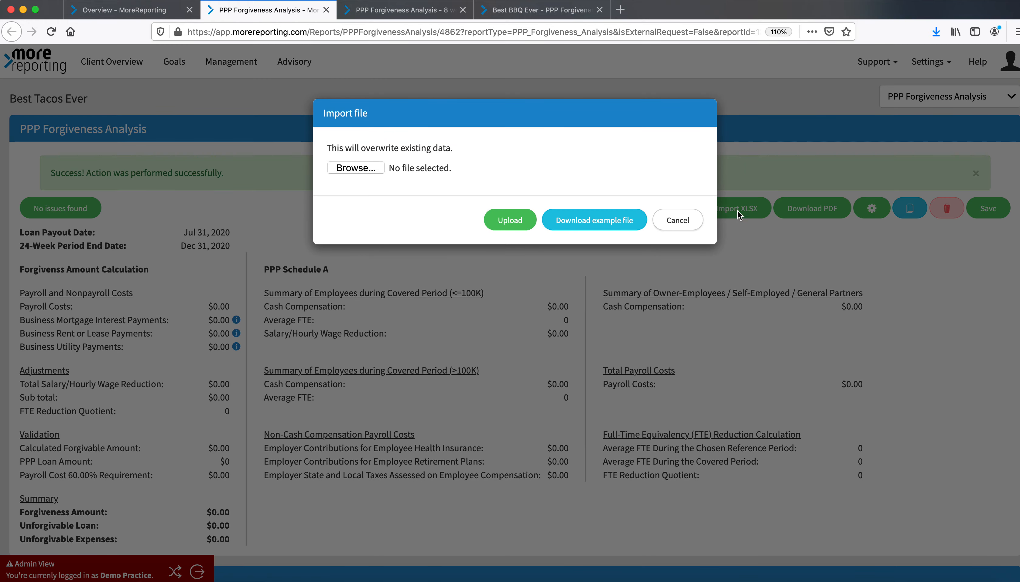
pyautogui.click(356, 169)
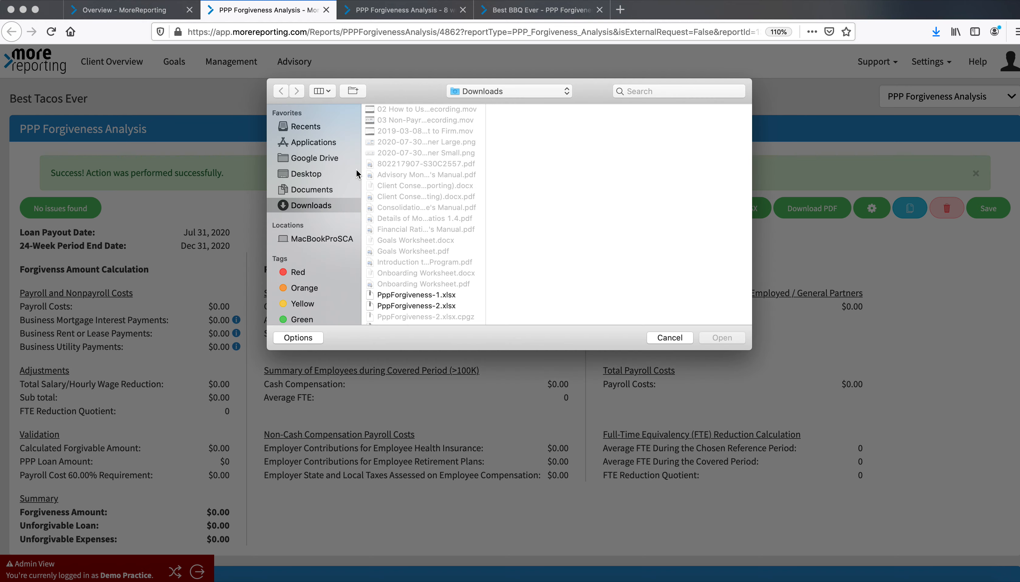
pyautogui.scroll(-3, 432, 198)
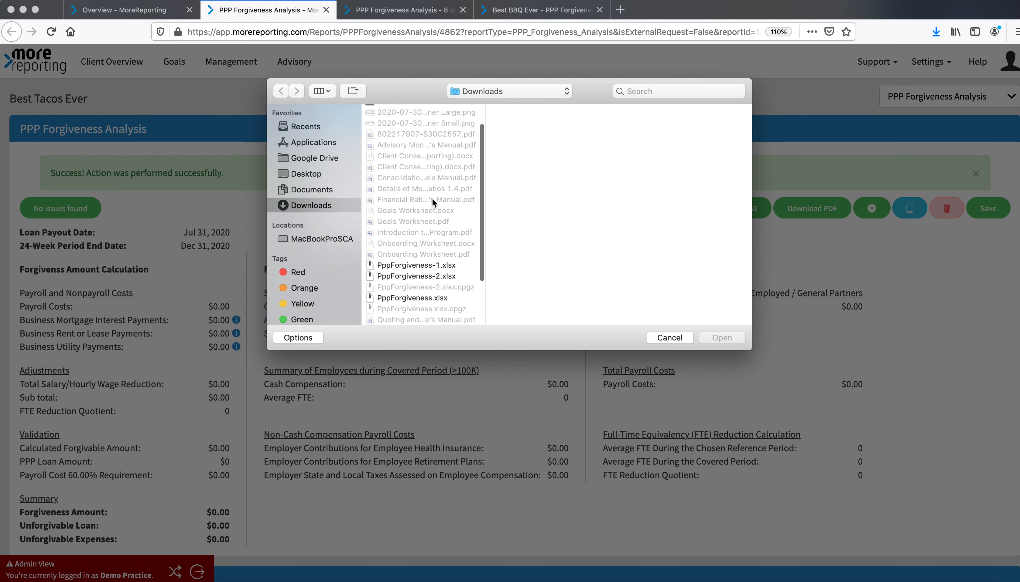
pyautogui.click(441, 268)
pyautogui.click(724, 339)
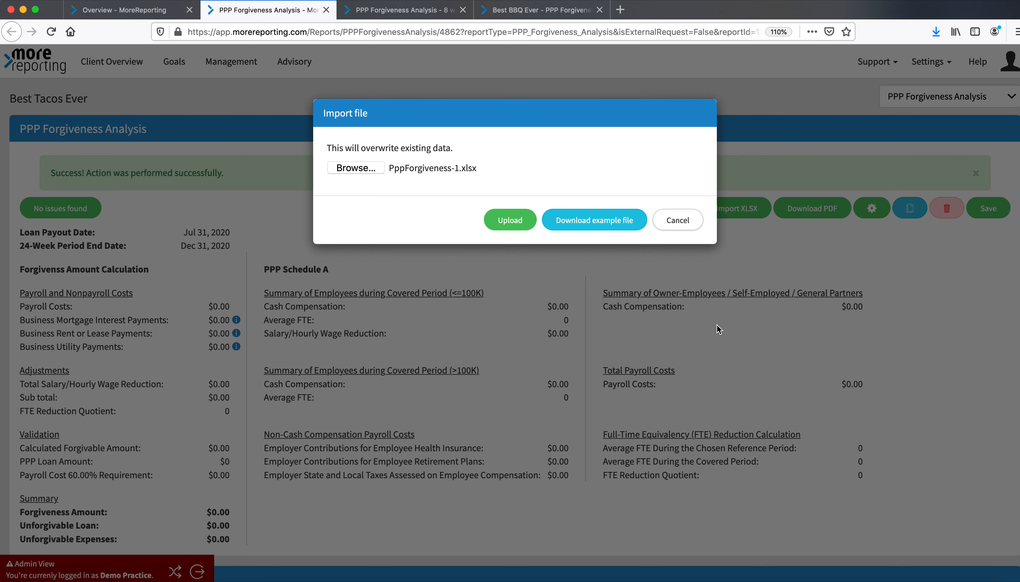
pyautogui.click(513, 228)
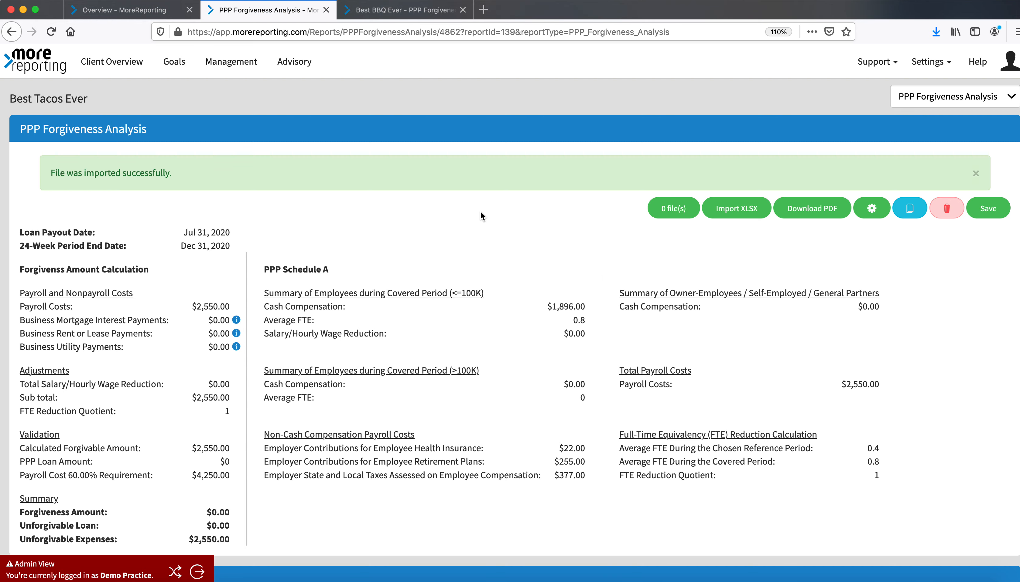
# Review the imported employee rows and recalculated figures throughout the analysis sections
pyautogui.scroll(-2, 453, 394)
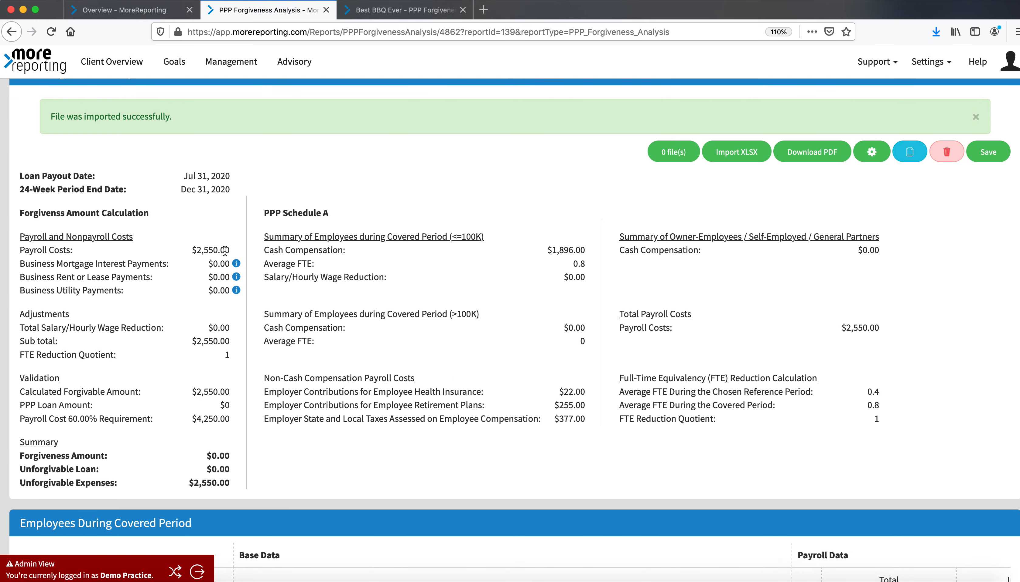
pyautogui.scroll(-10, 262, 485)
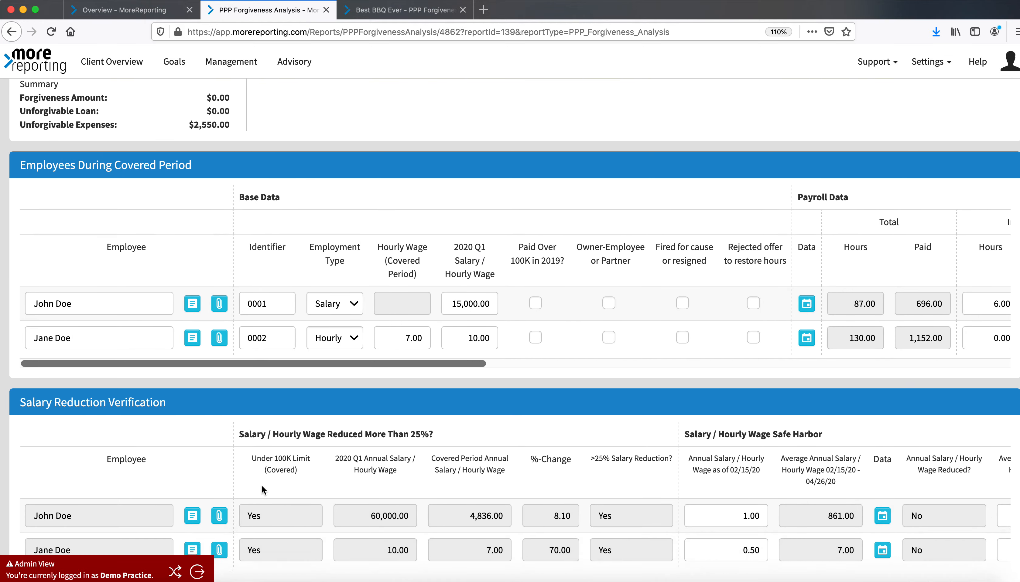
pyautogui.scroll(-7, 423, 279)
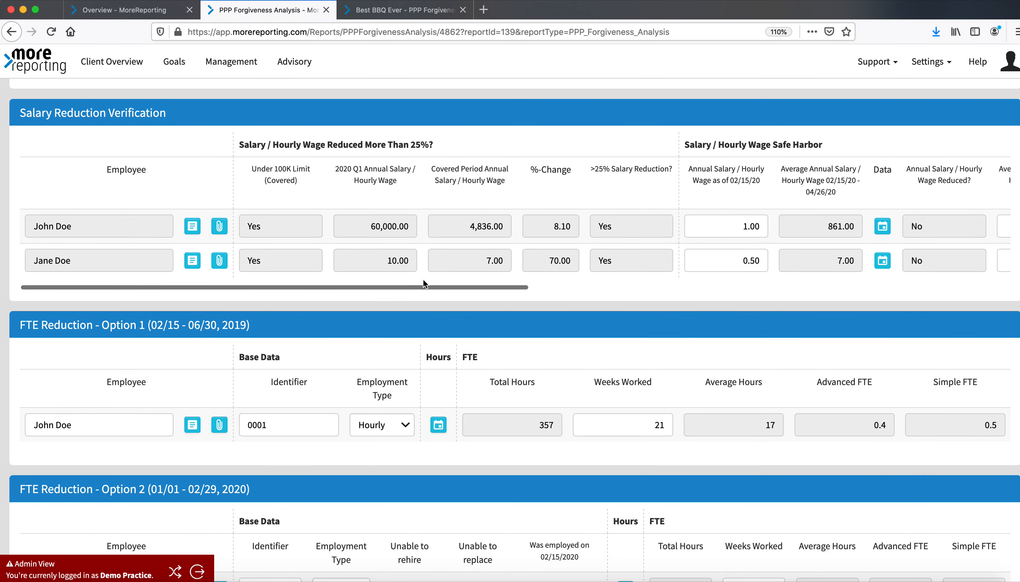
pyautogui.scroll(-15, 423, 279)
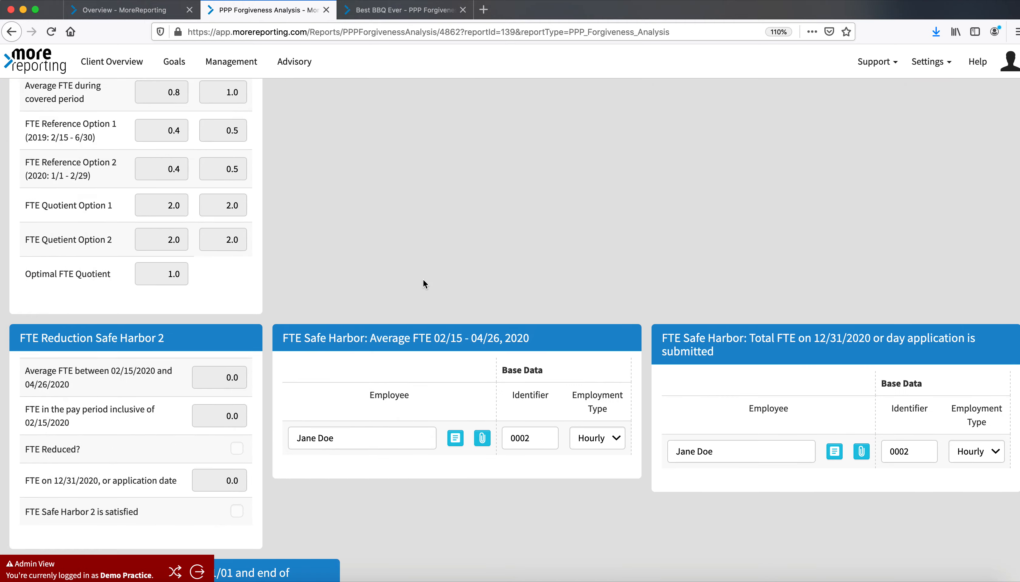
pyautogui.scroll(-5, 424, 280)
pyautogui.scroll(20, 423, 279)
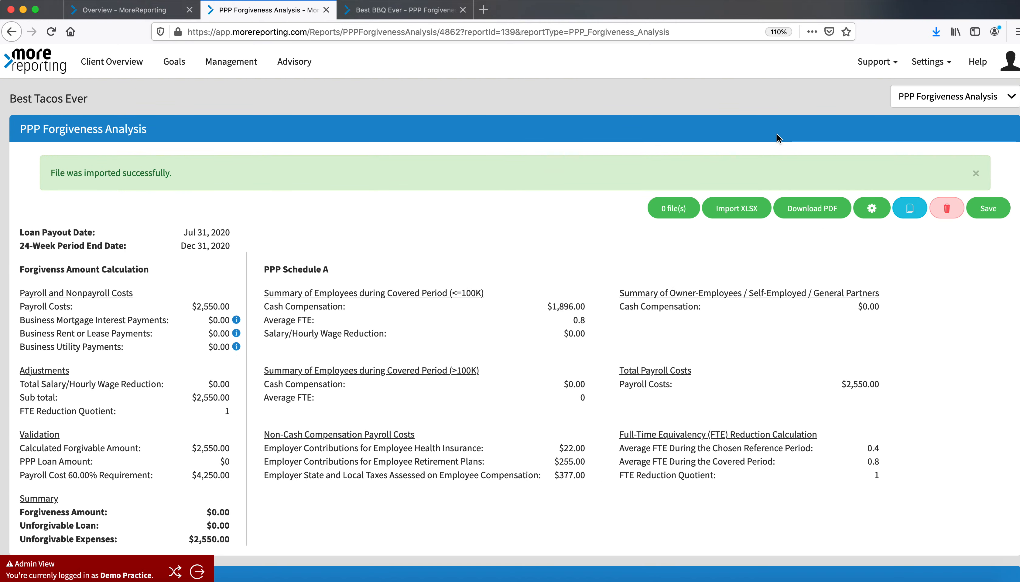
# Open the analysis settings and set the PPP loan amount to 5000
pyautogui.click(872, 208)
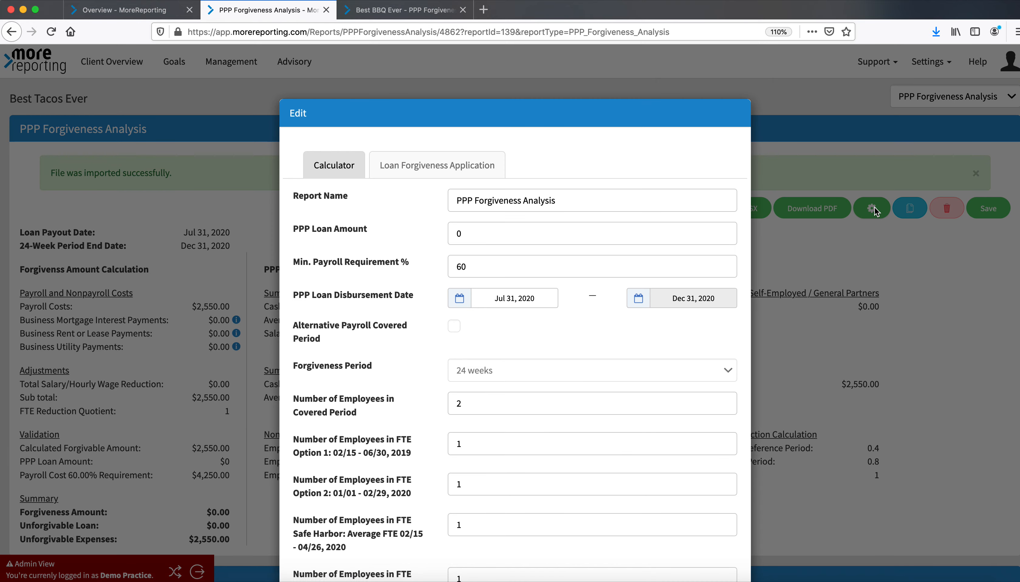
pyautogui.click(439, 232)
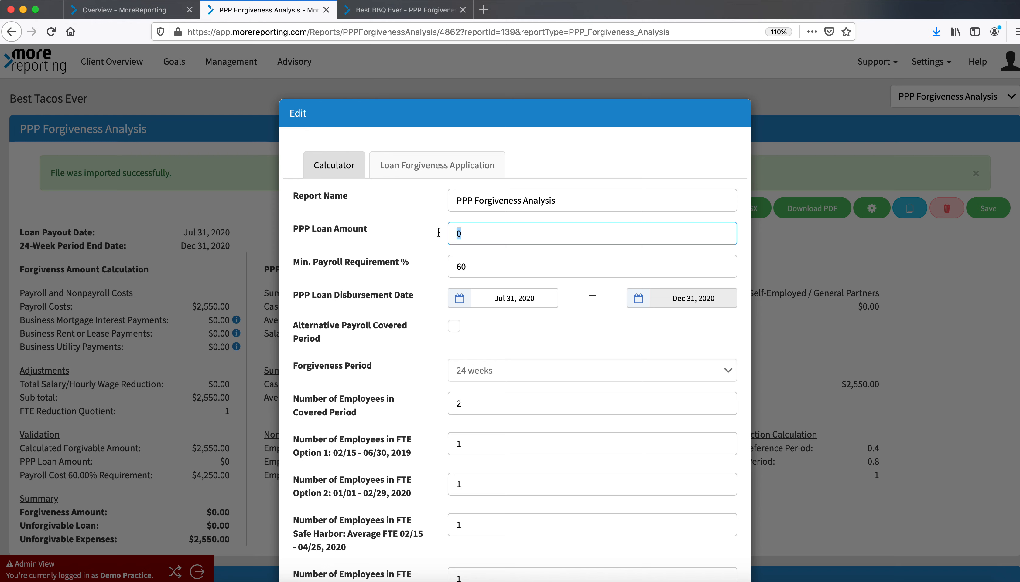
pyautogui.write('5000')
# Set the PPP loan disbursement date to April 21, 2020
pyautogui.scroll(-1, 498, 264)
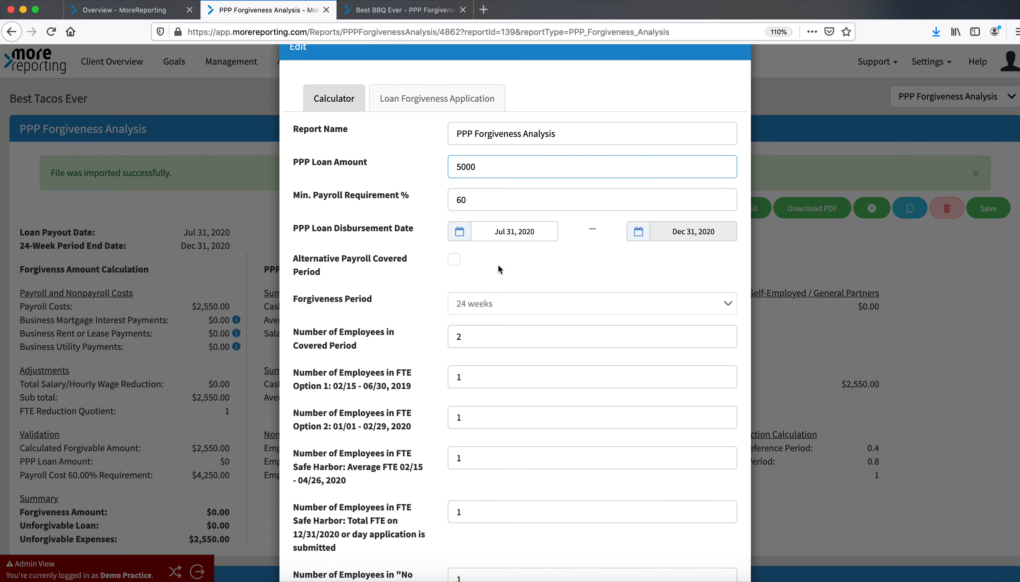
pyautogui.click(505, 232)
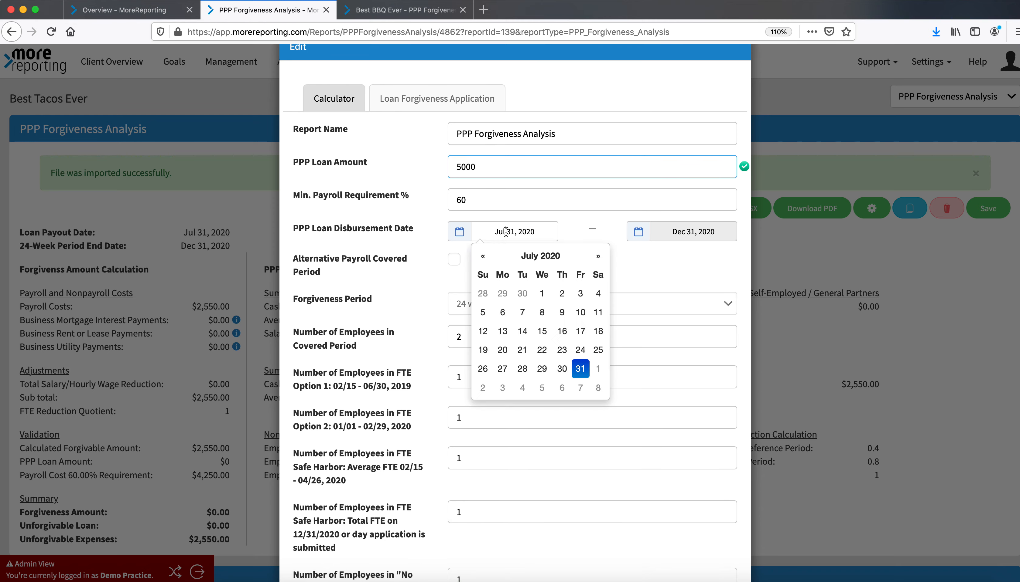
pyautogui.click(487, 263)
pyautogui.click(487, 263)
pyautogui.click(487, 263)
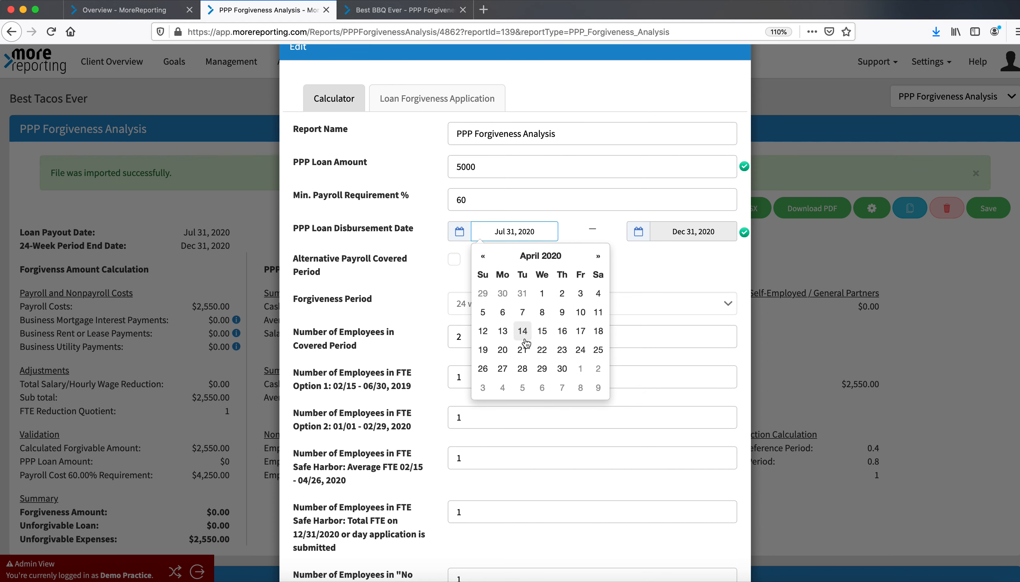
pyautogui.click(522, 350)
pyautogui.click(640, 275)
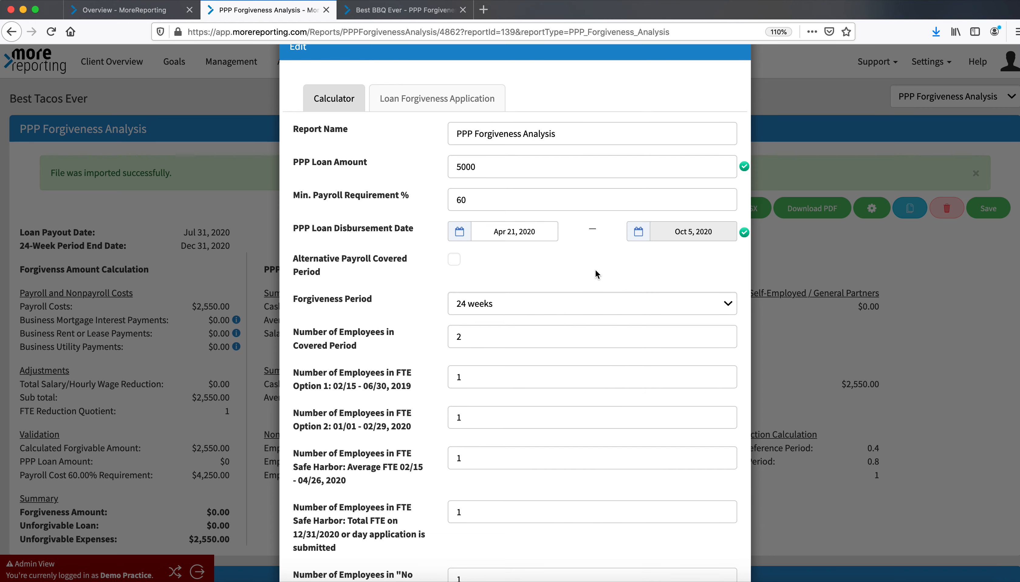
# Rename the report to PPP Forgiveness Analysis - 24 weeks
pyautogui.scroll(-3, 595, 270)
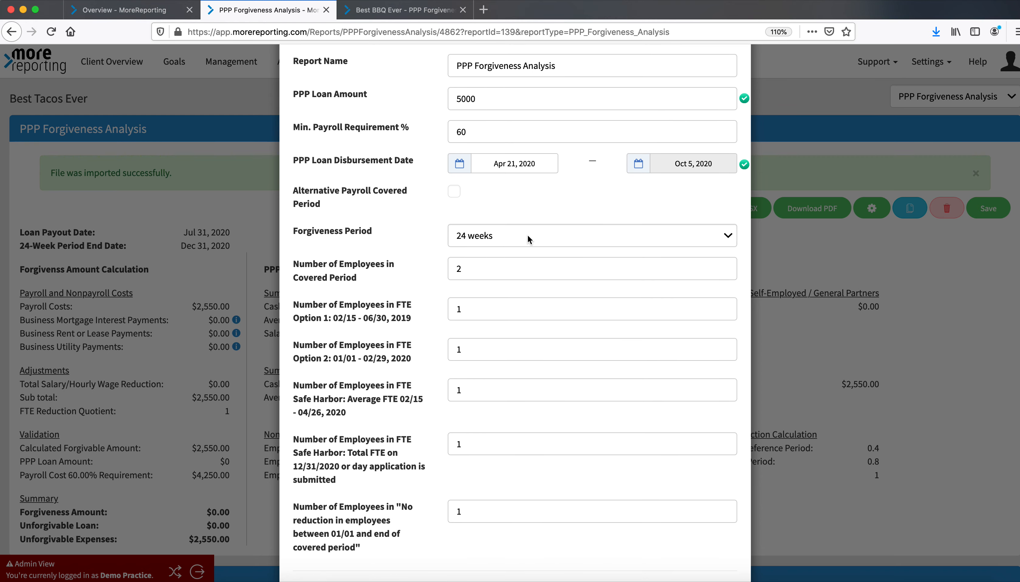
pyautogui.scroll(6, 528, 235)
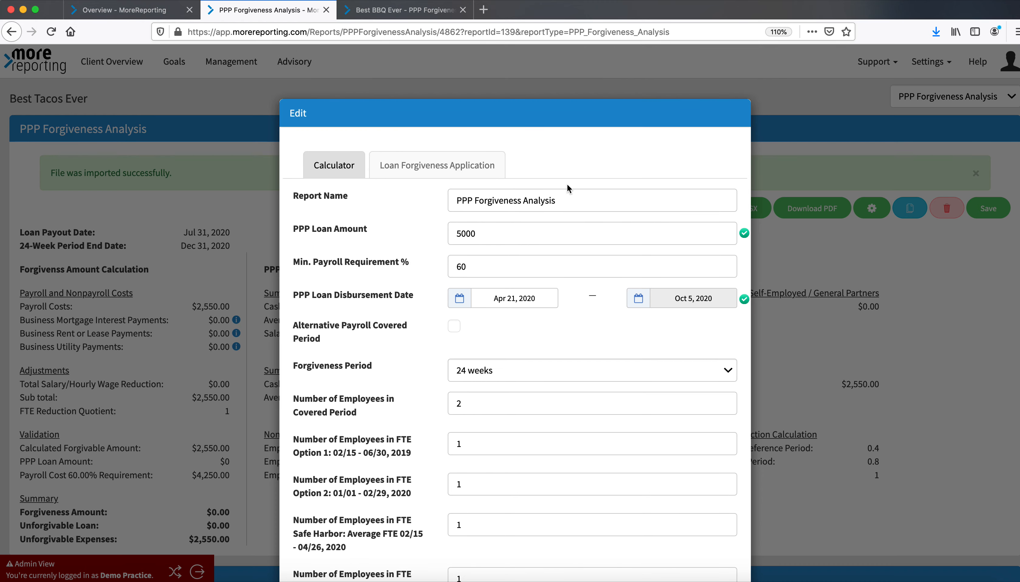
pyautogui.click(579, 199)
pyautogui.write('- ')
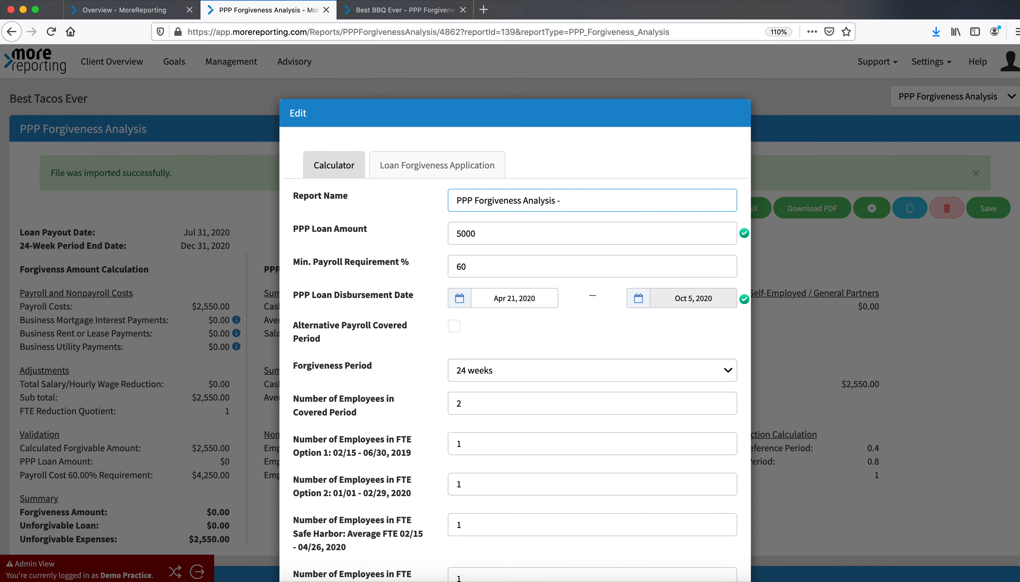
pyautogui.write('24 weeks')
# Set the payroll schedule to Biweekly in the loan forgiveness application settings
pyautogui.scroll(-3, 603, 308)
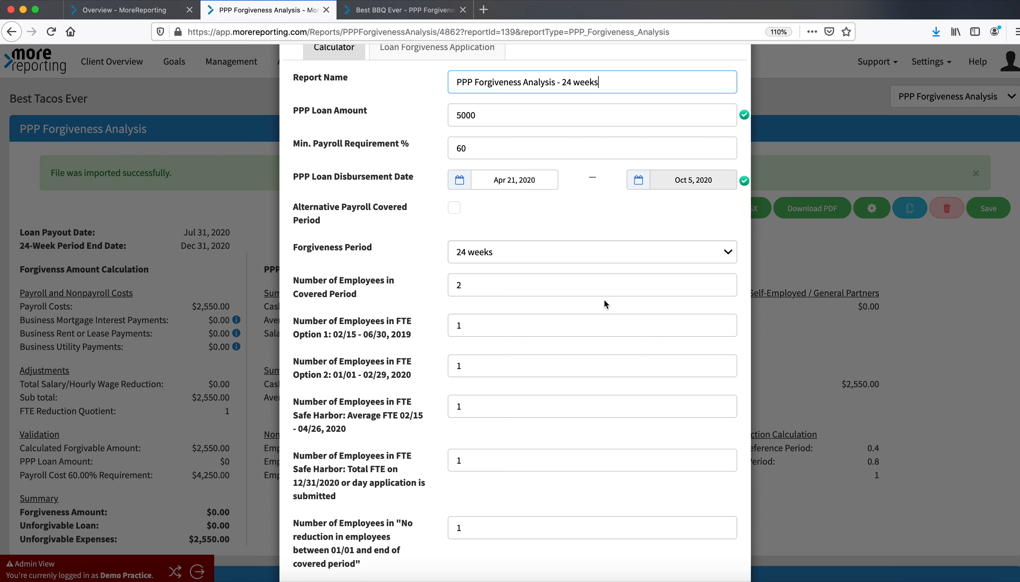
pyautogui.scroll(-1, 604, 300)
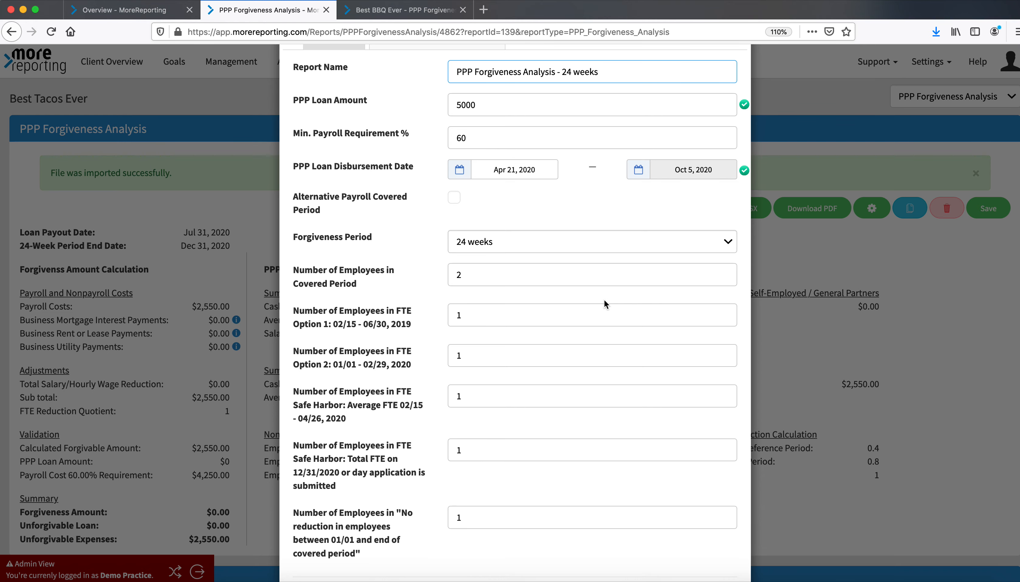
pyautogui.scroll(-1, 604, 300)
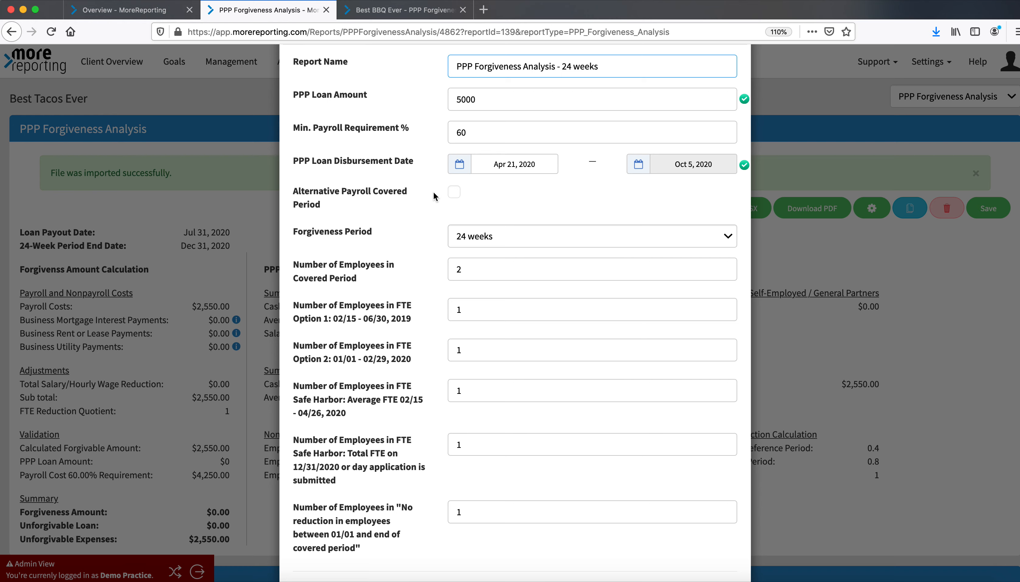
pyautogui.scroll(4, 432, 192)
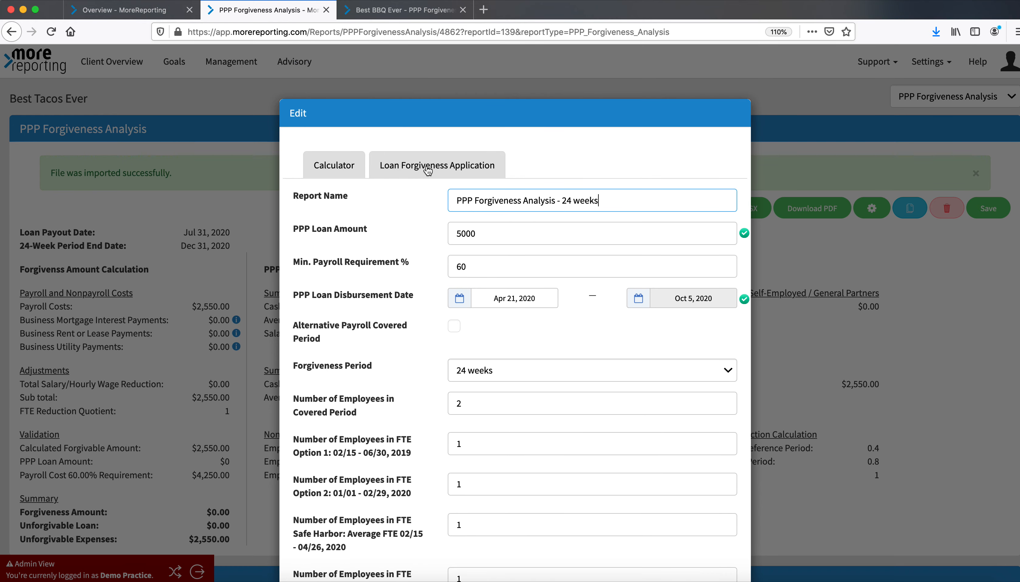
pyautogui.click(439, 169)
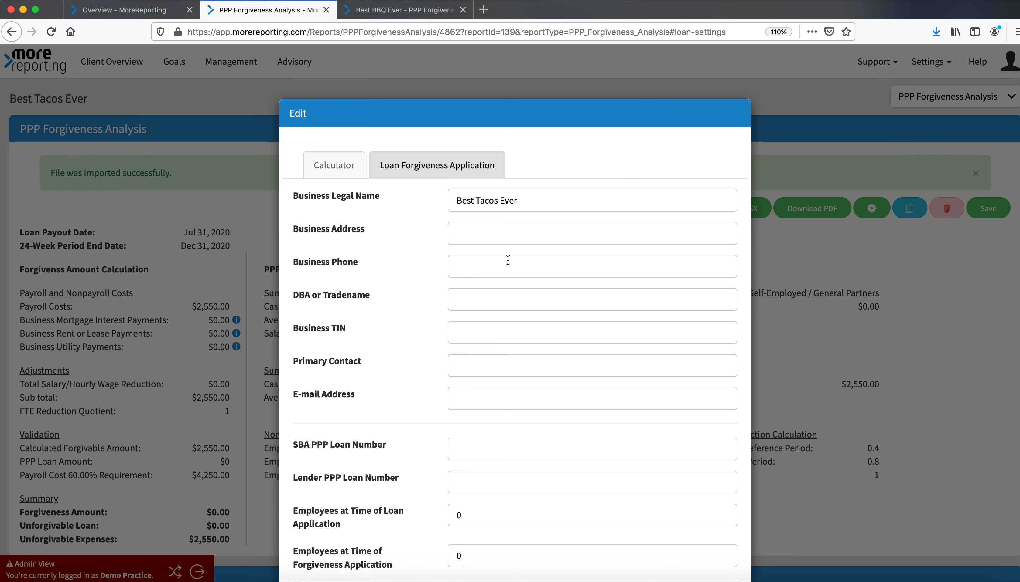
pyautogui.scroll(-1, 505, 258)
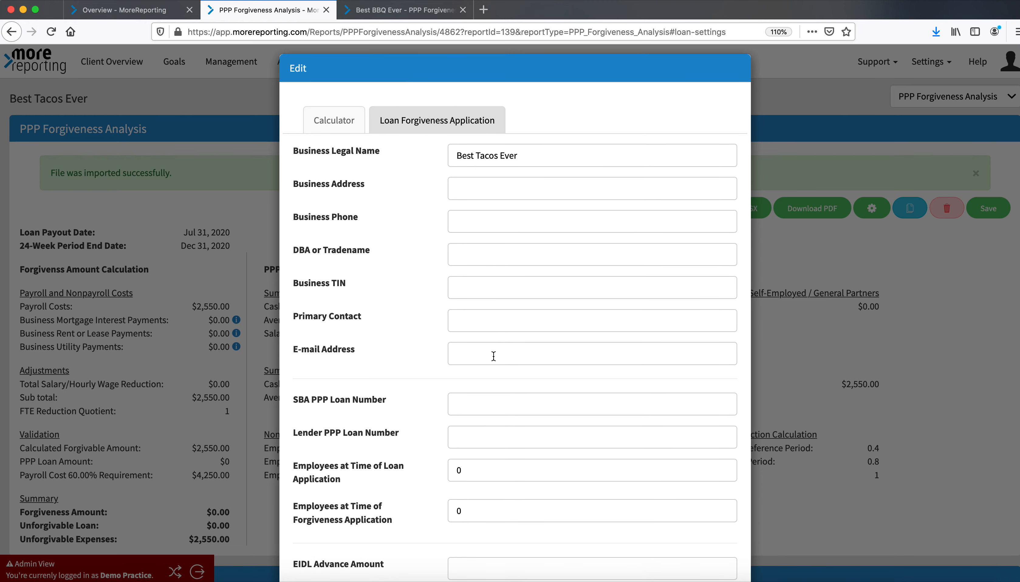
pyautogui.scroll(-3, 494, 365)
pyautogui.scroll(-1, 494, 365)
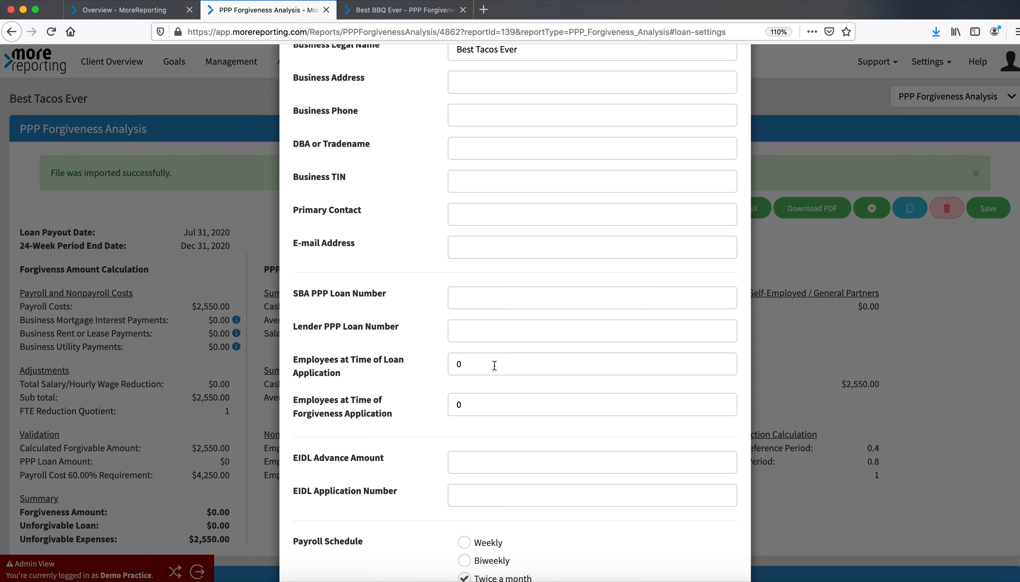
pyautogui.scroll(-4, 494, 366)
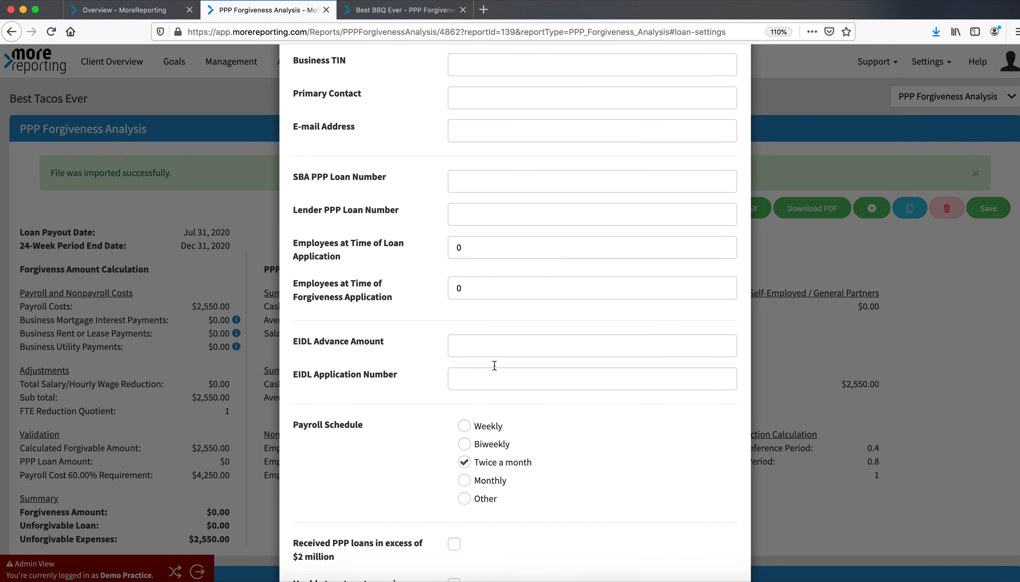
pyautogui.scroll(-2, 494, 365)
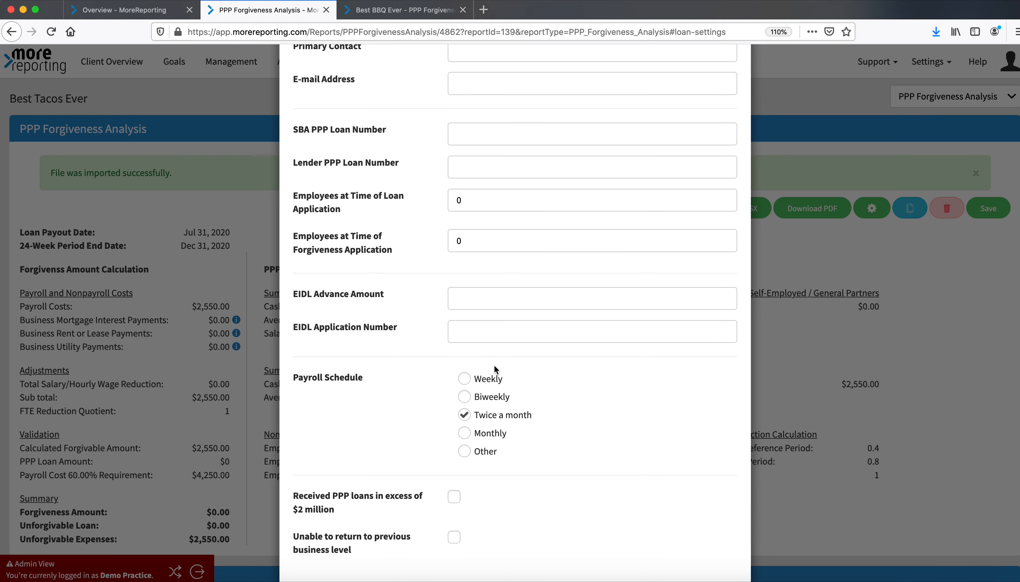
pyautogui.scroll(-2, 494, 364)
pyautogui.click(465, 353)
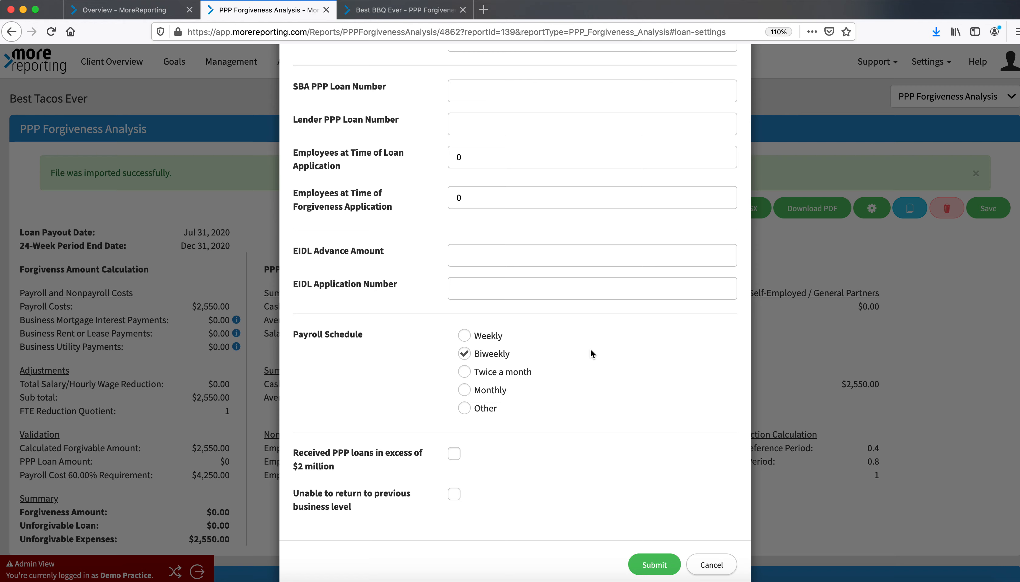
# Enable the Alternative Payroll Covered Period option in the calculator settings
pyautogui.scroll(12, 603, 390)
pyautogui.click(319, 172)
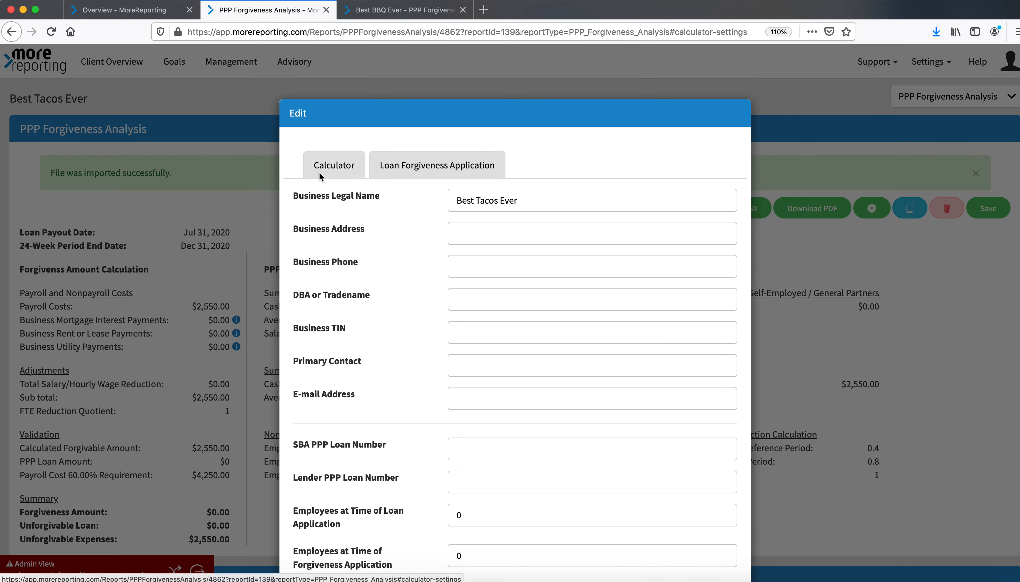
pyautogui.scroll(-2, 523, 411)
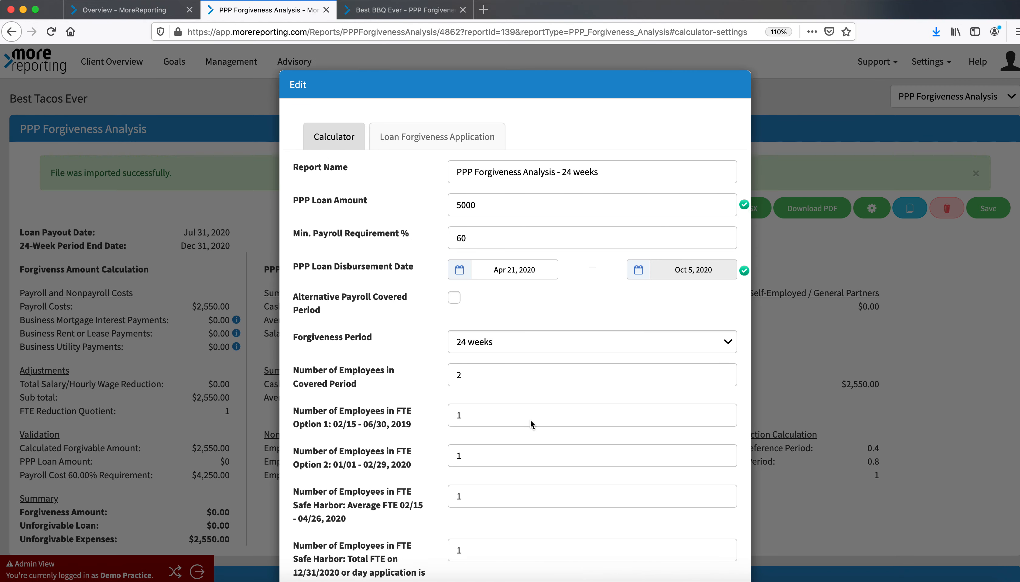
pyautogui.click(455, 278)
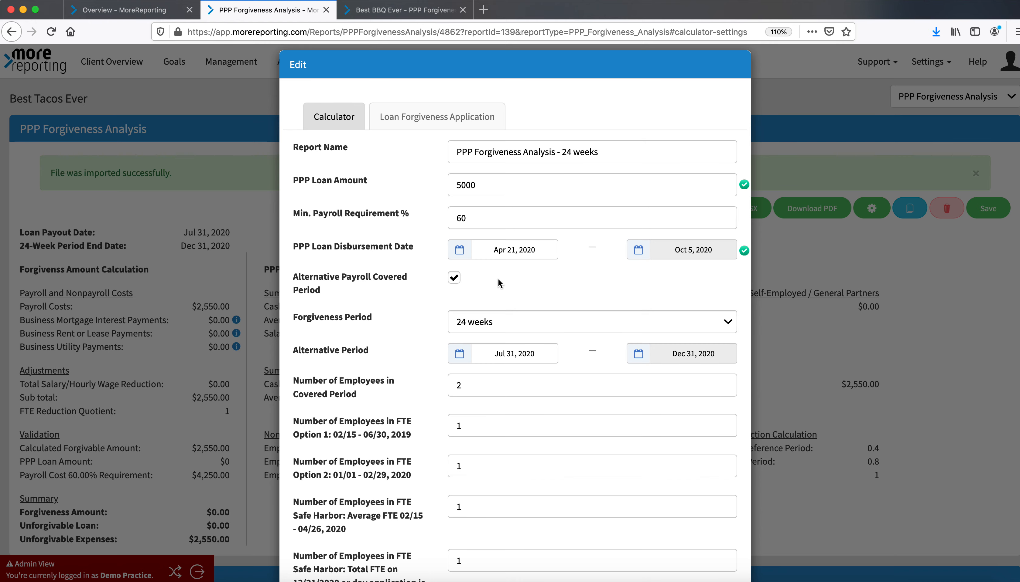
# Set the alternative period start date to April 27, 2020
pyautogui.click(513, 363)
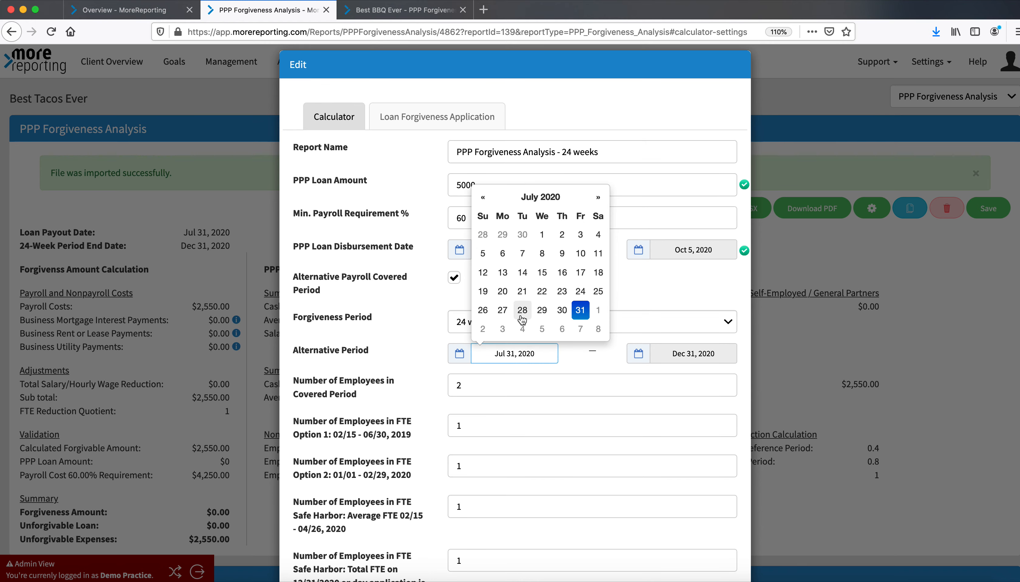
pyautogui.click(482, 197)
pyautogui.click(483, 197)
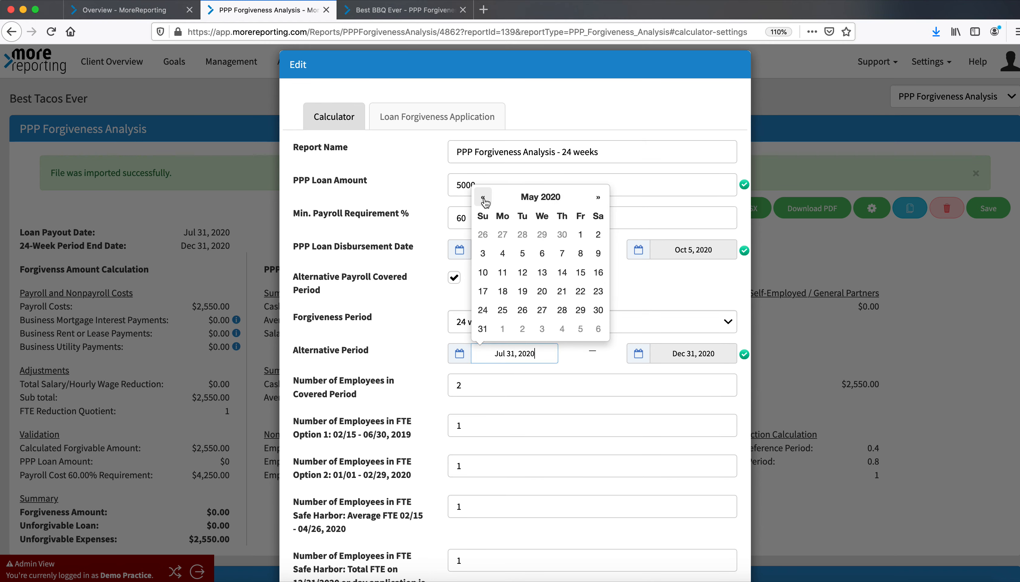
pyautogui.click(482, 197)
pyautogui.click(502, 310)
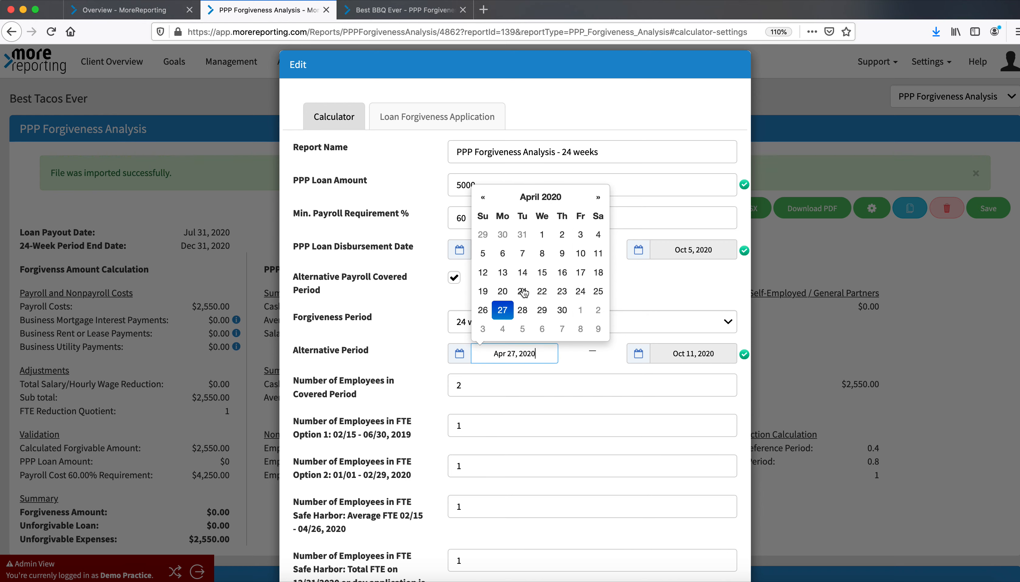
pyautogui.click(621, 292)
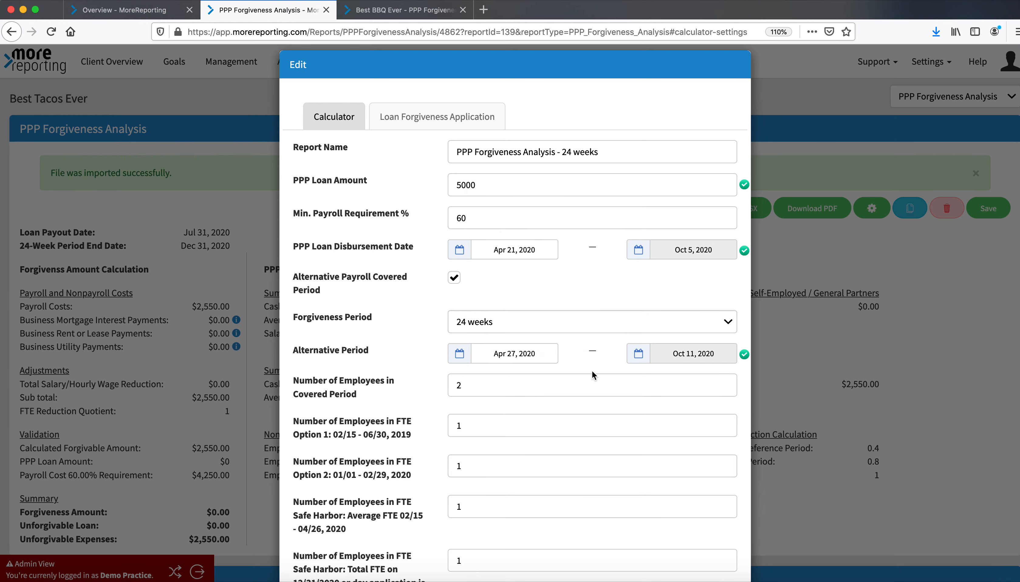
# Turn off Auto Update Non-Payroll Expenses and submit the analysis settings
pyautogui.scroll(-6, 592, 370)
pyautogui.scroll(2, 592, 370)
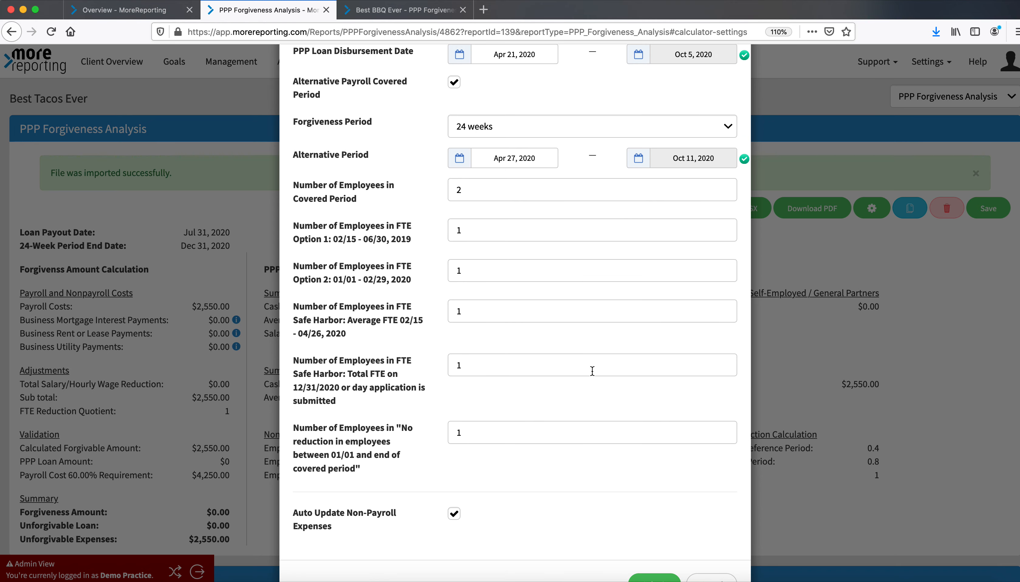
pyautogui.scroll(5, 592, 371)
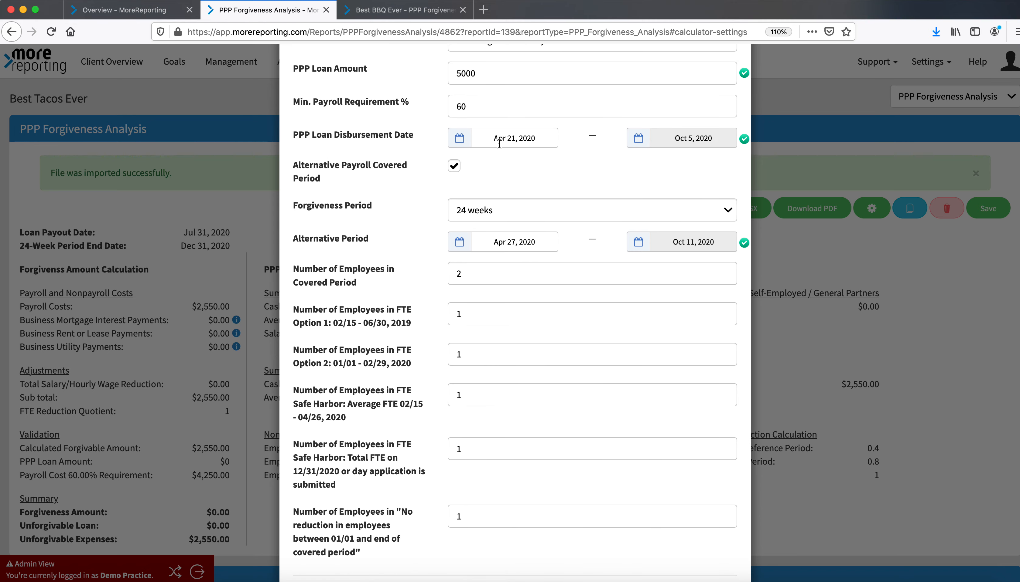
pyautogui.scroll(-7, 532, 181)
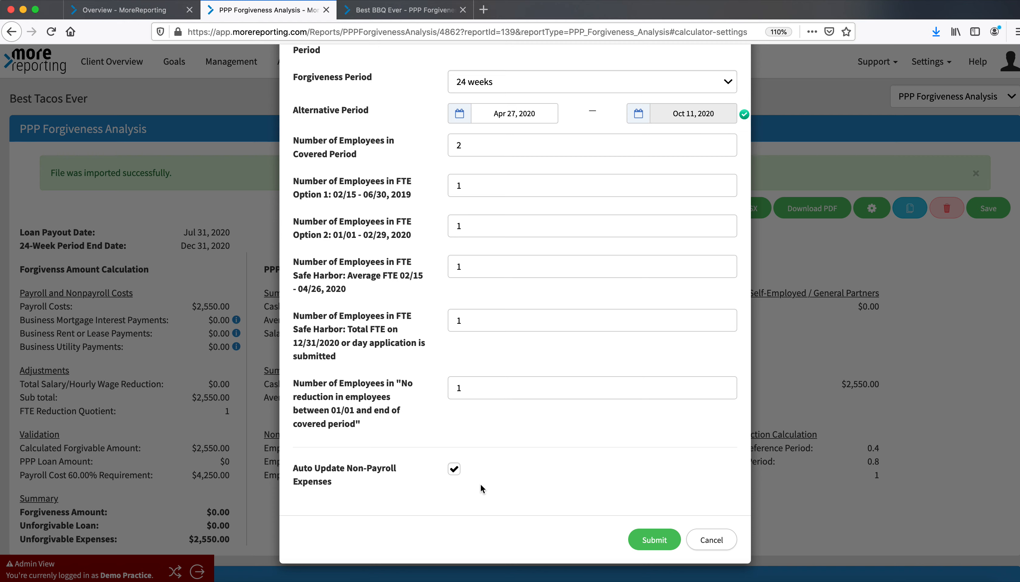
pyautogui.click(456, 470)
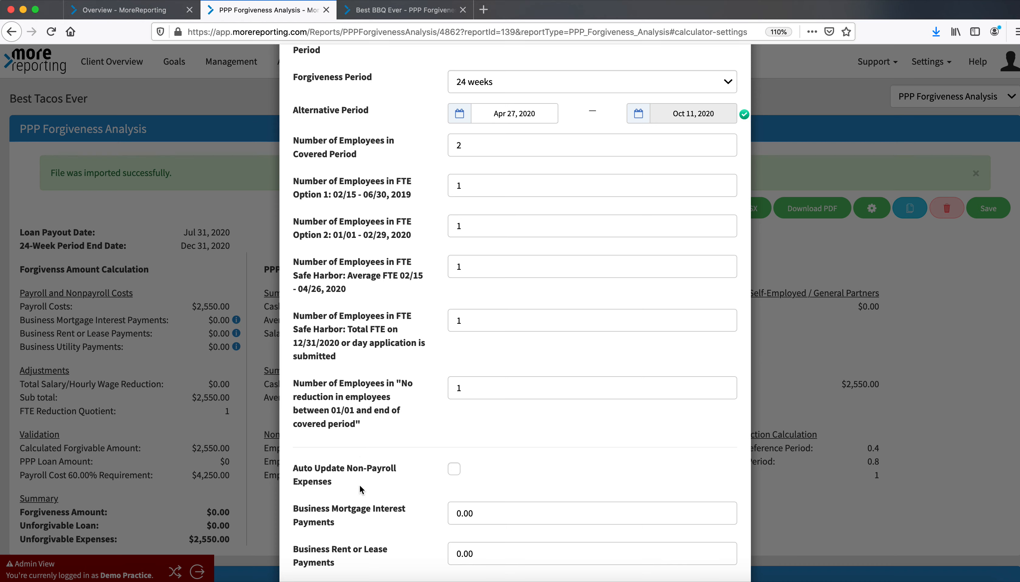
pyautogui.scroll(-3, 362, 485)
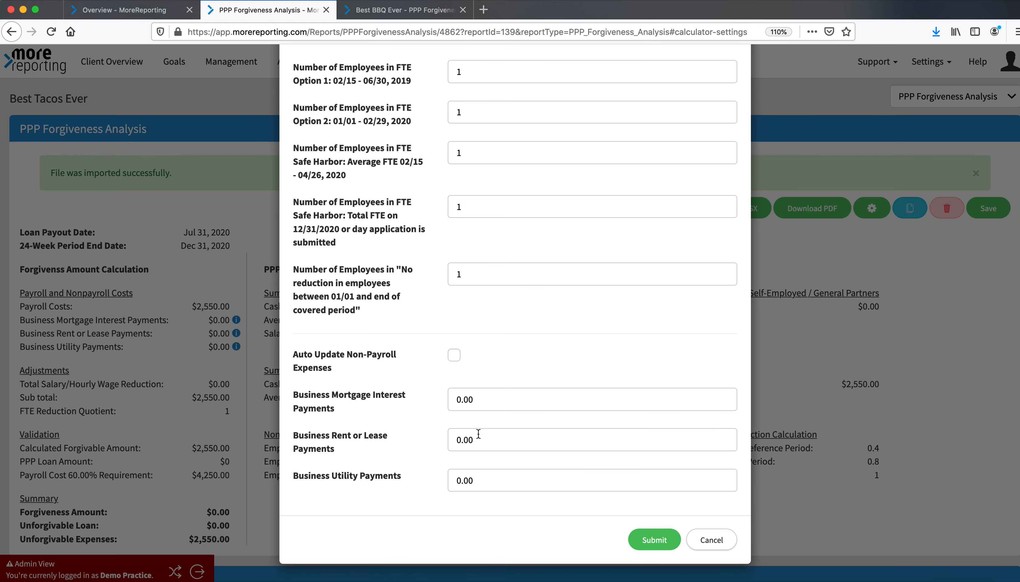
pyautogui.moveTo(474, 439); pyautogui.dragTo(455, 447)
pyautogui.moveTo(478, 481); pyautogui.dragTo(450, 481)
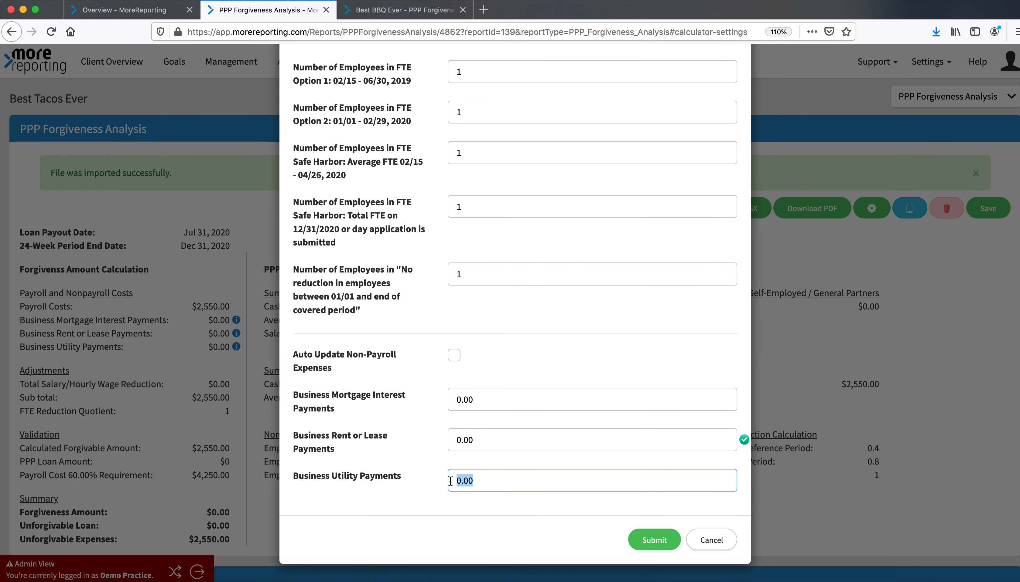
pyautogui.moveTo(482, 404); pyautogui.dragTo(447, 399)
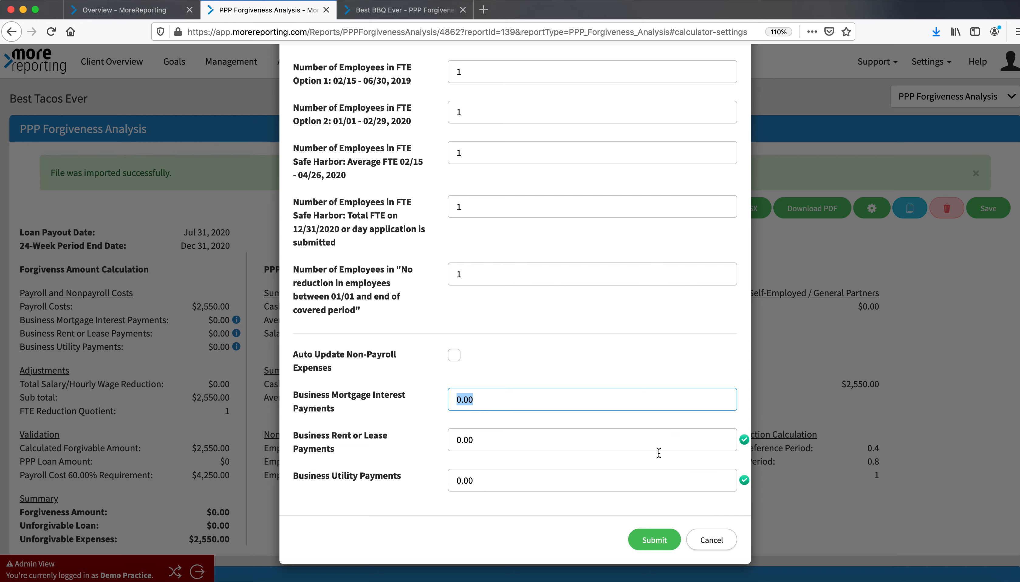
pyautogui.click(663, 537)
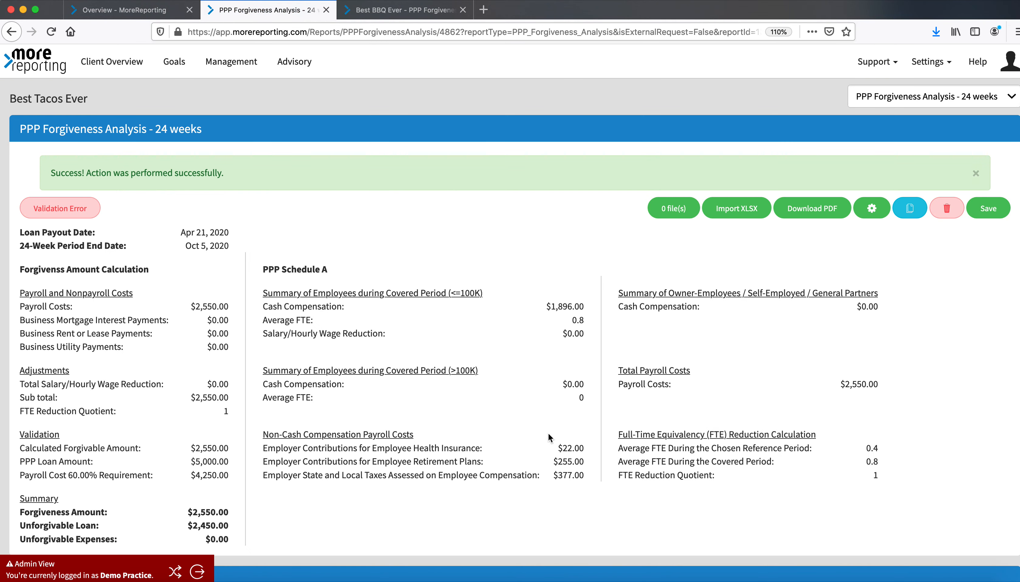
# Download the analysis as a Standard Form PDF with external files included and open it
pyautogui.scroll(-3, 337, 414)
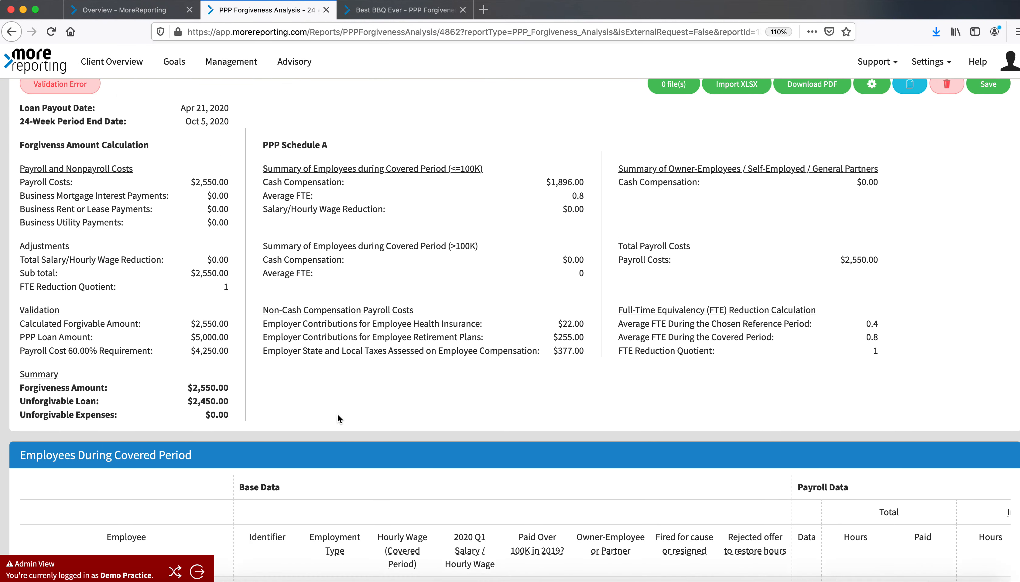
pyautogui.scroll(1, 337, 414)
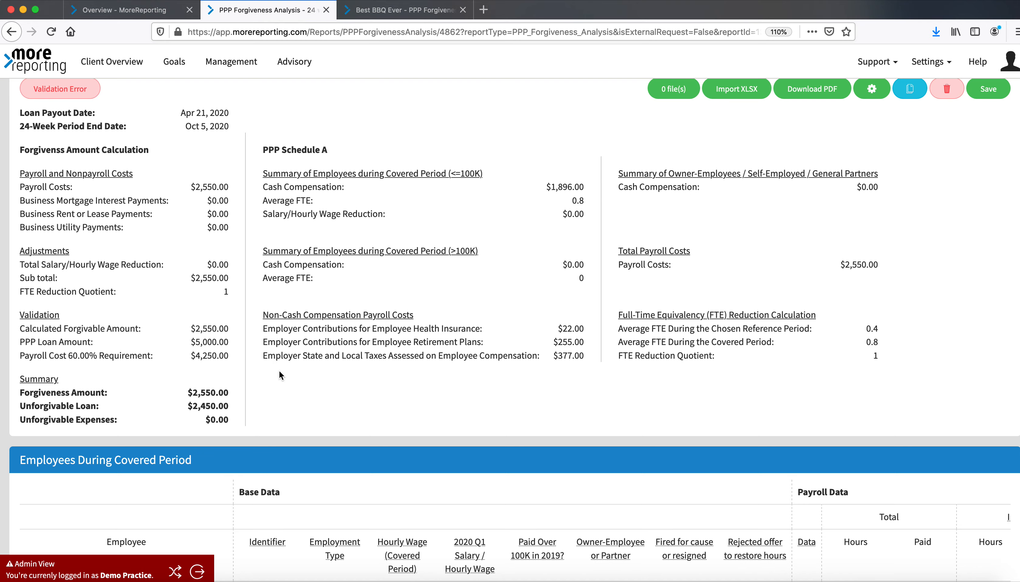
pyautogui.scroll(-3, 285, 370)
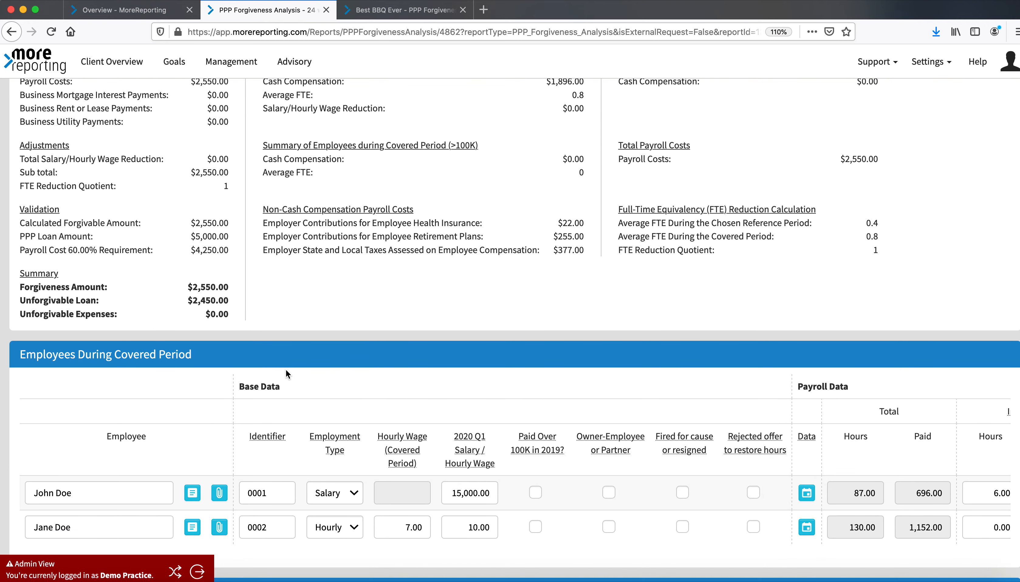
pyautogui.scroll(3, 285, 369)
pyautogui.scroll(3, 286, 372)
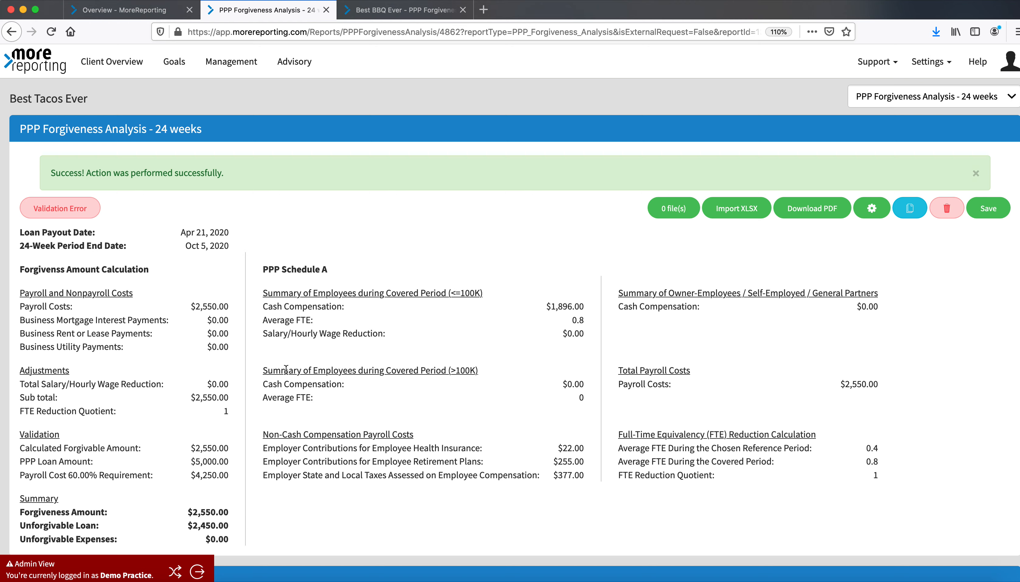
pyautogui.click(812, 211)
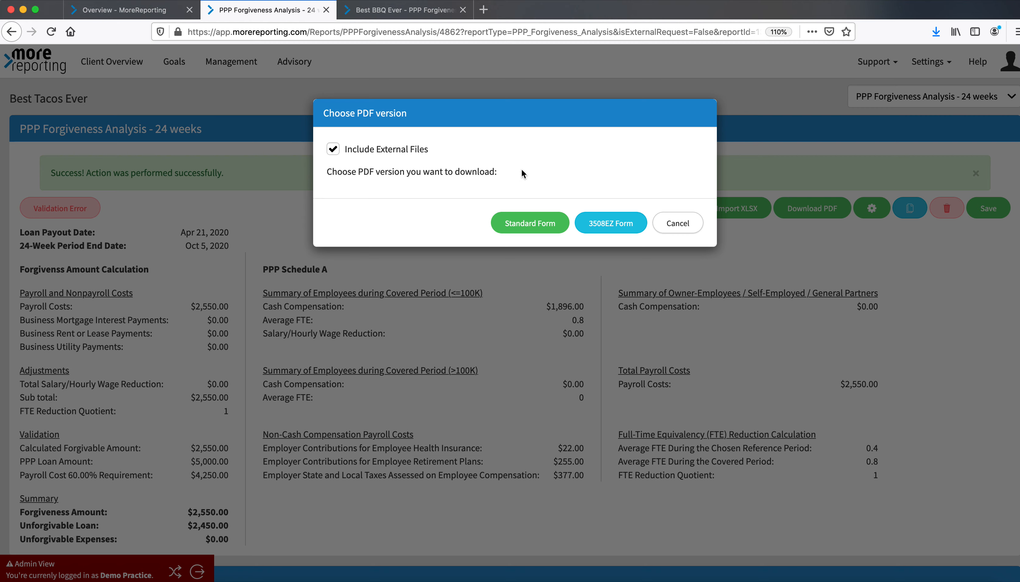
pyautogui.click(547, 223)
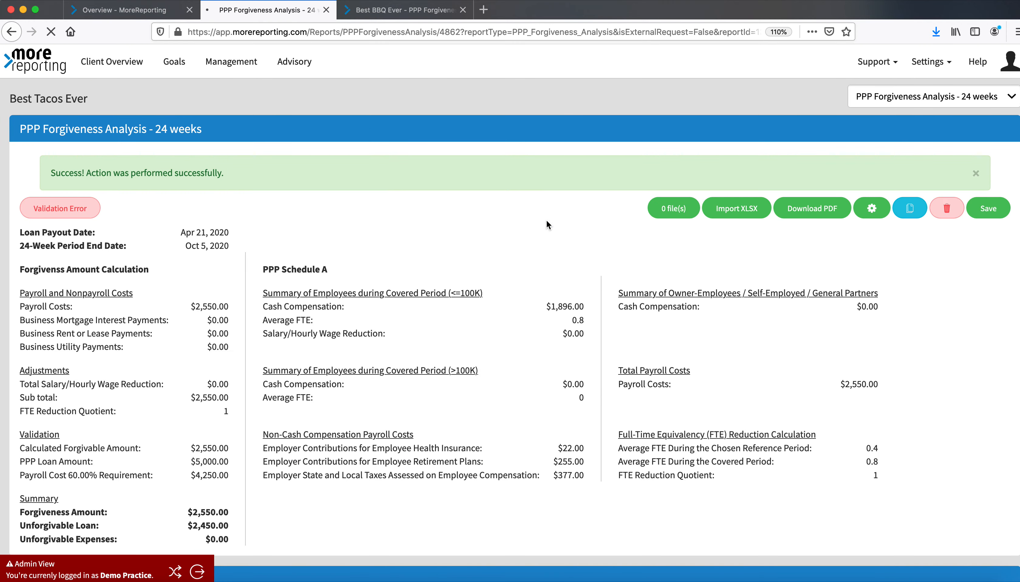
pyautogui.click(411, 322)
pyautogui.click(587, 393)
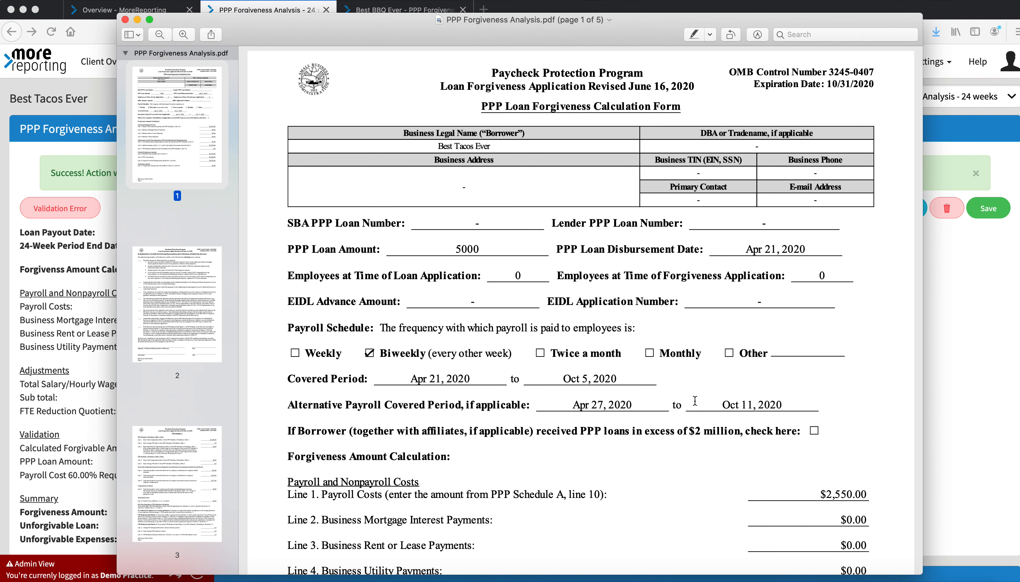
# Scroll through the pages of the generated loan forgiveness application PDF, then close it
pyautogui.scroll(-3, 695, 401)
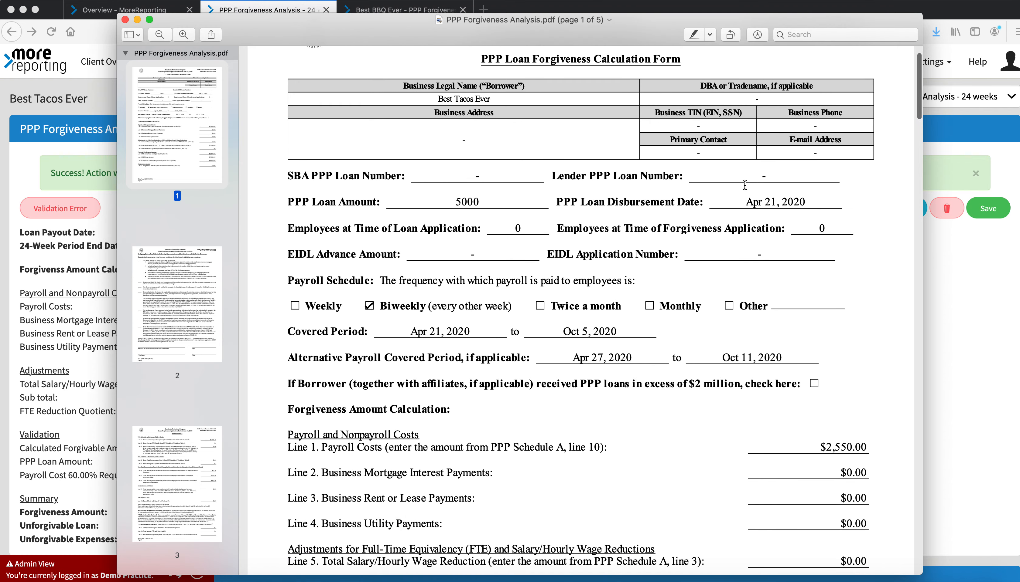
pyautogui.scroll(-5, 666, 313)
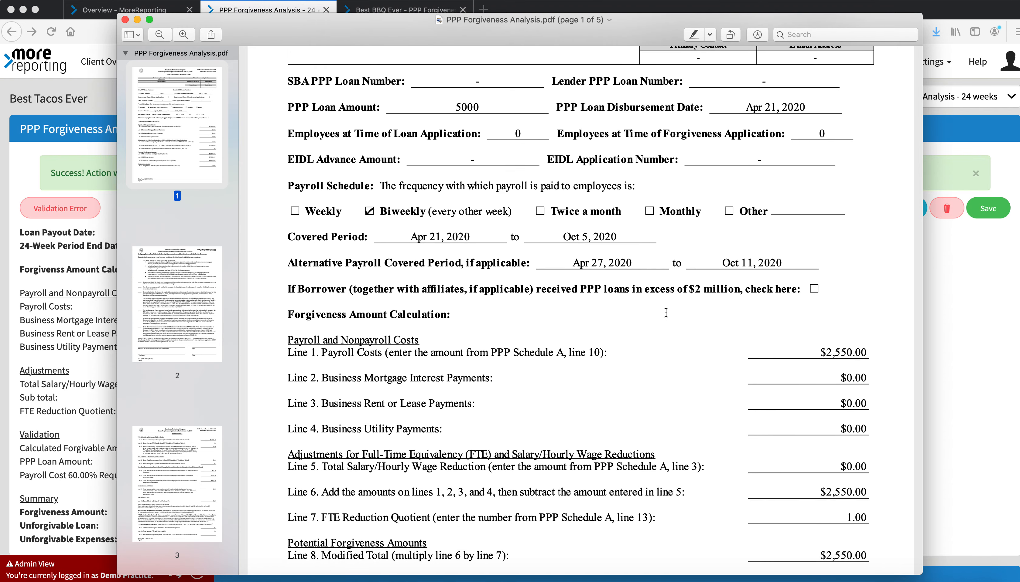
pyautogui.scroll(-9, 666, 313)
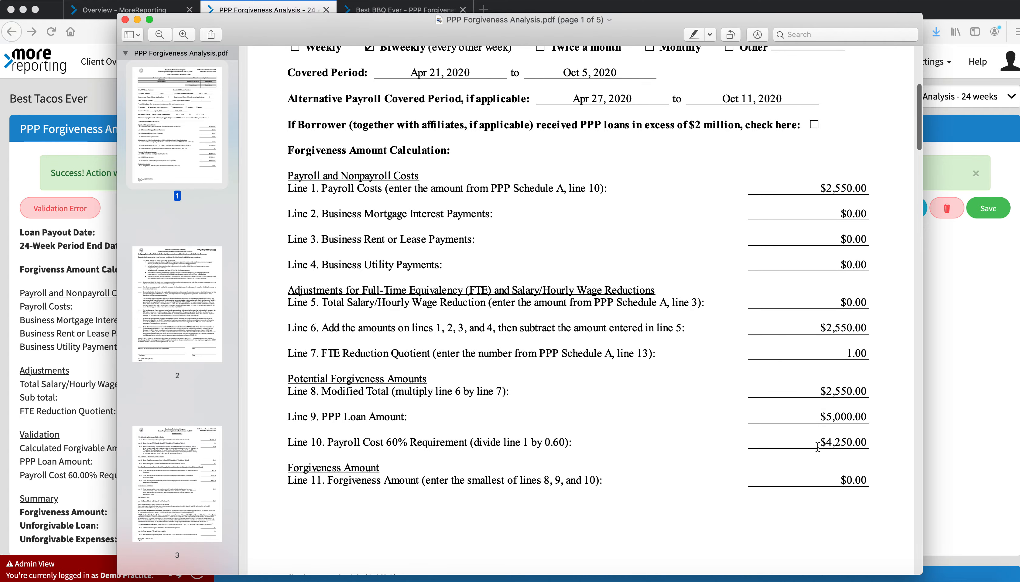
pyautogui.scroll(-20, 817, 447)
pyautogui.scroll(-20, 817, 447)
pyautogui.scroll(5, 390, 127)
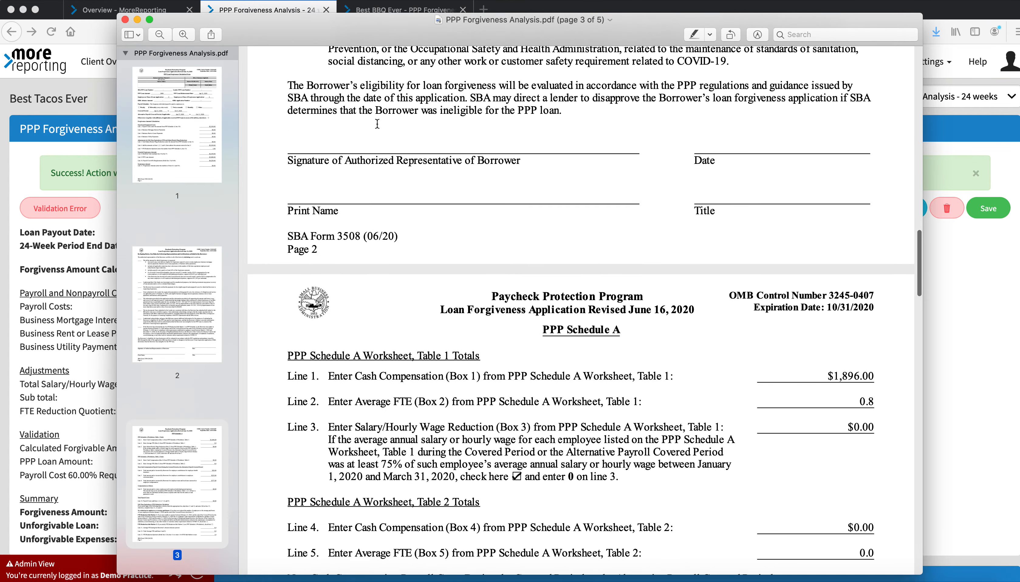
pyautogui.scroll(-6, 564, 275)
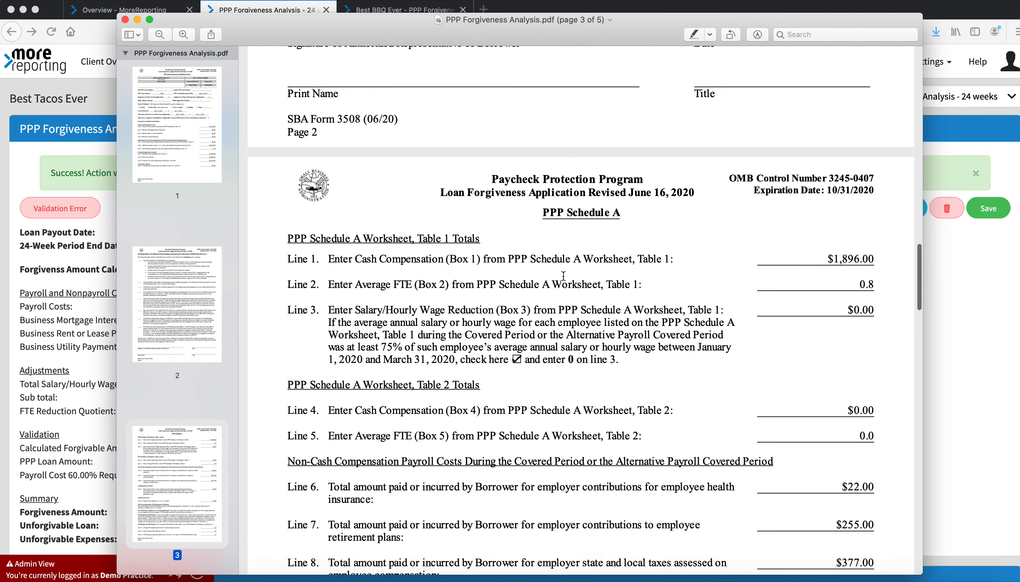
pyautogui.scroll(-10, 563, 276)
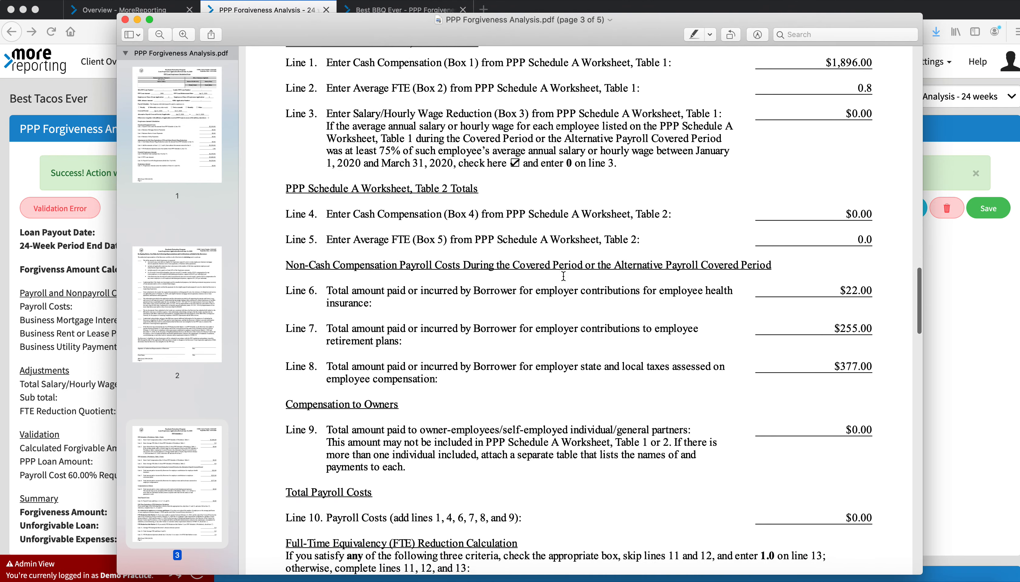
pyautogui.scroll(-20, 563, 276)
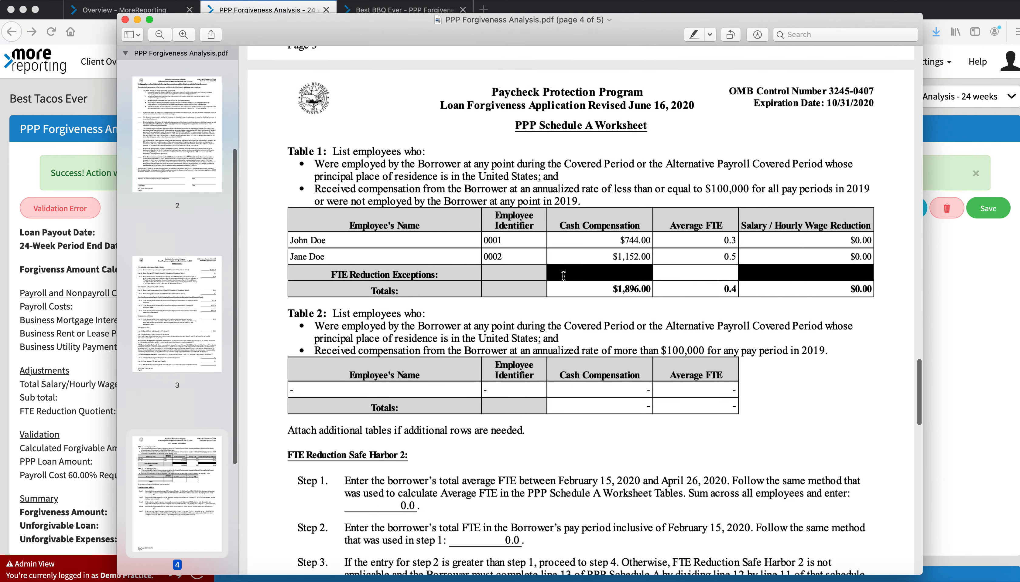
pyautogui.scroll(-2, 563, 276)
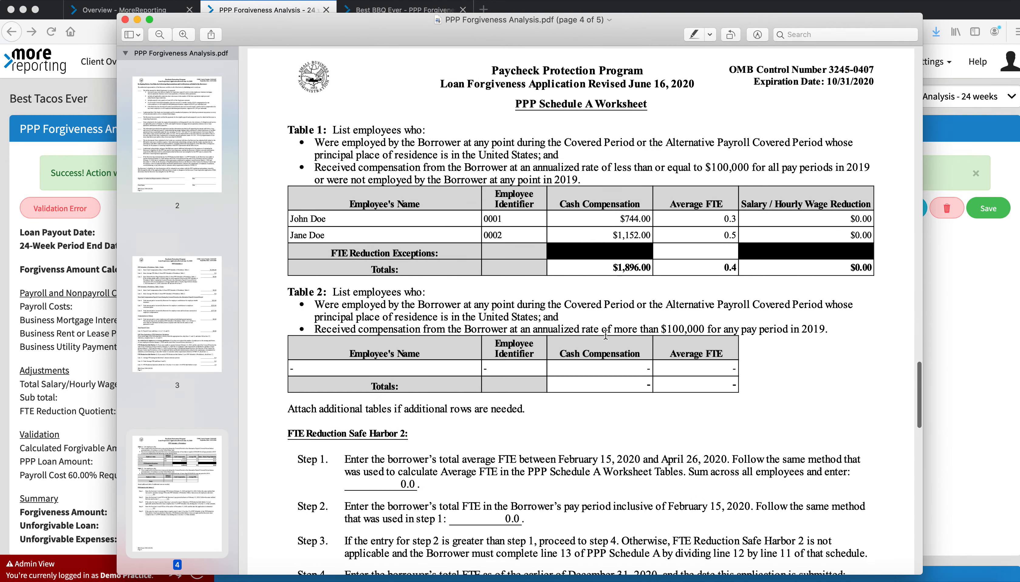
pyautogui.scroll(-20, 599, 400)
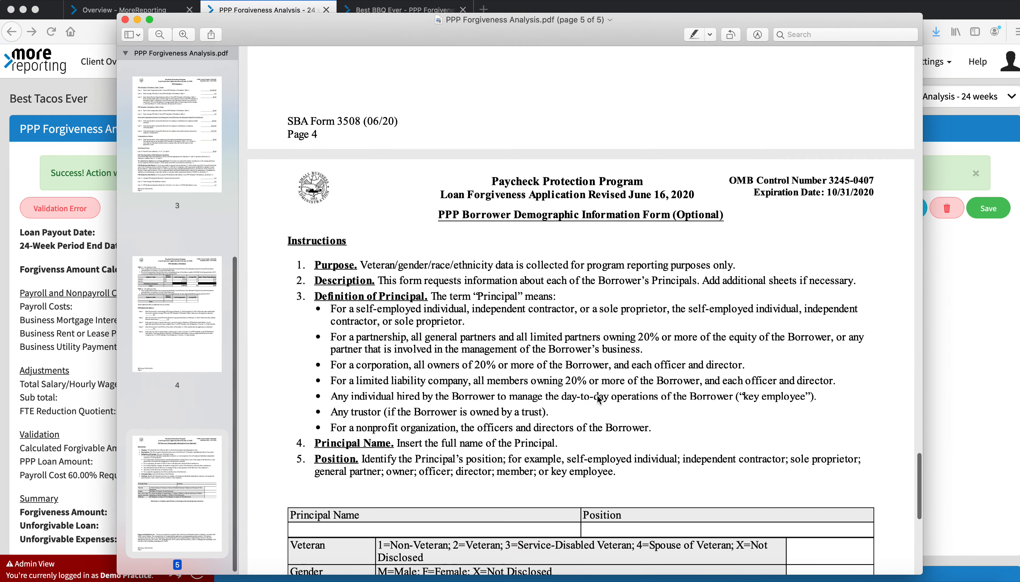
pyautogui.scroll(-2, 599, 401)
pyautogui.scroll(10, 599, 401)
pyautogui.scroll(-5, 599, 400)
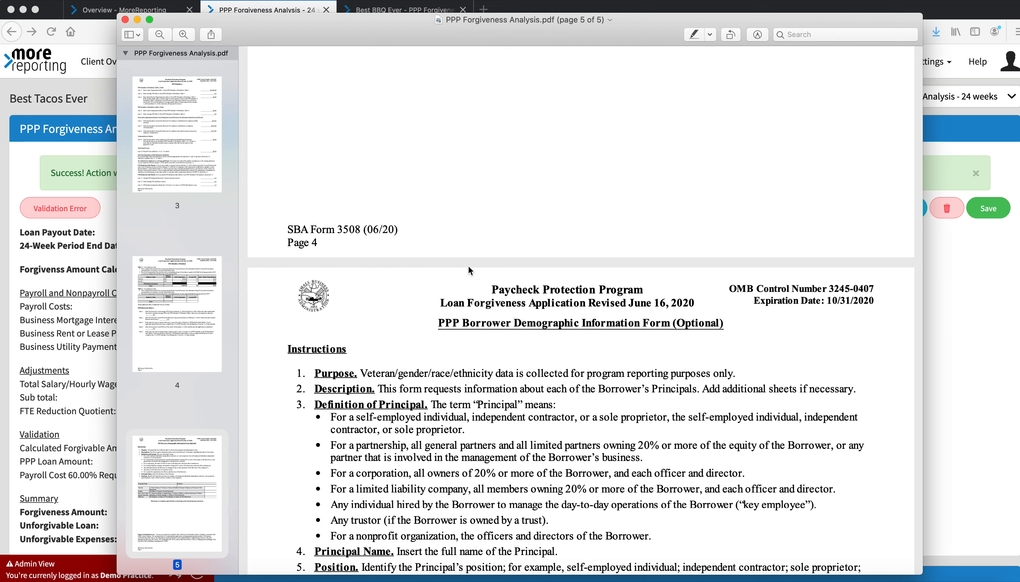
pyautogui.click(137, 20)
# Open the file manager for the first employee in the Employees During Covered Period table
pyautogui.scroll(-5, 251, 285)
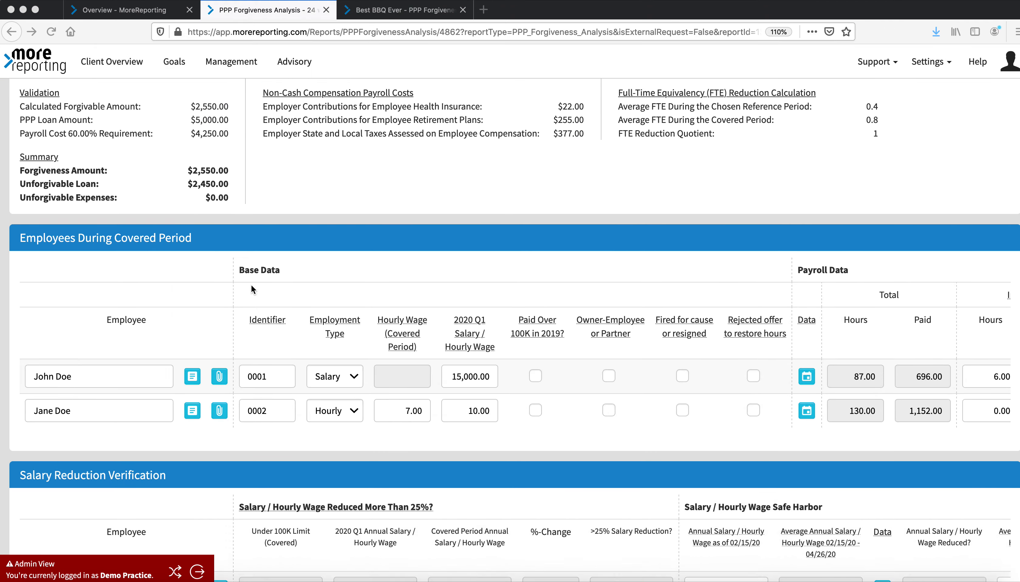
pyautogui.scroll(-3, 251, 285)
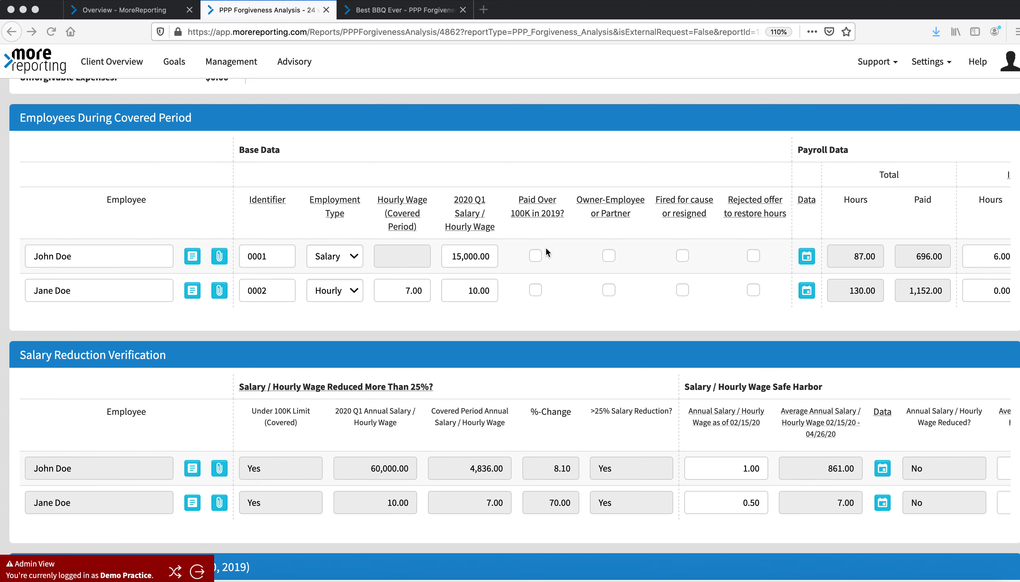
pyautogui.click(219, 258)
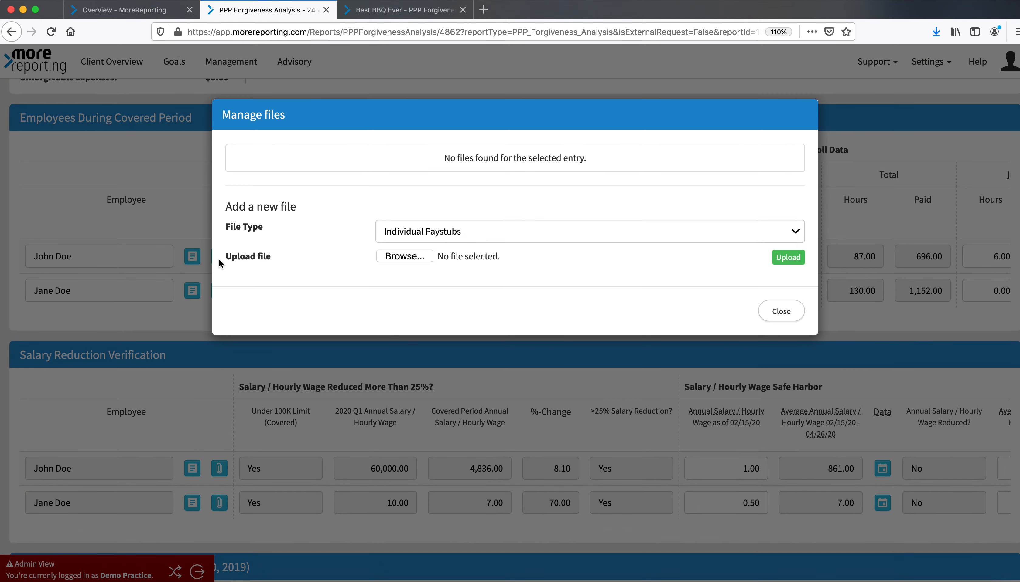
# Review the file type options in the first employee's file manager and close it
pyautogui.click(439, 237)
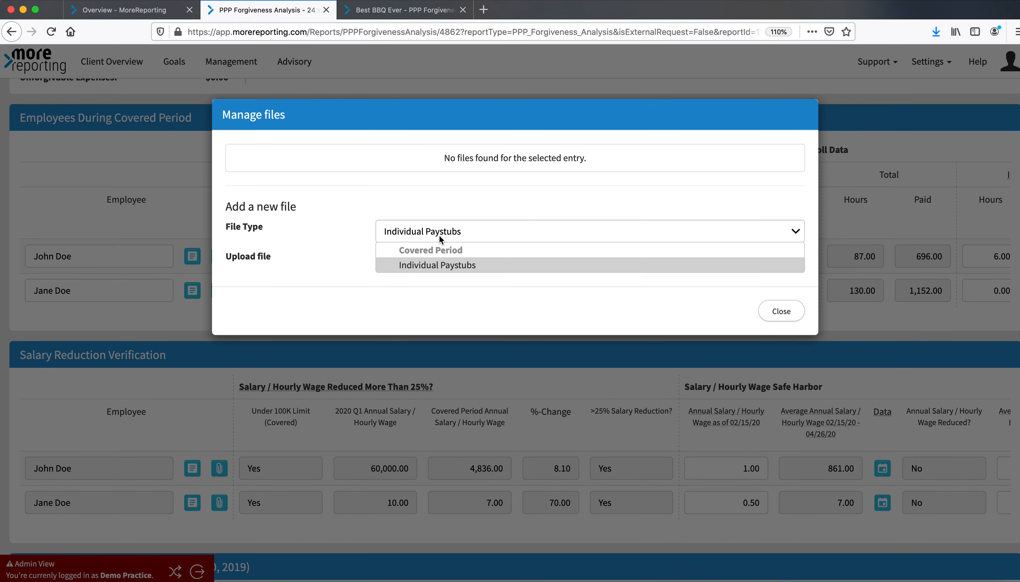
pyautogui.click(480, 265)
pyautogui.click(784, 319)
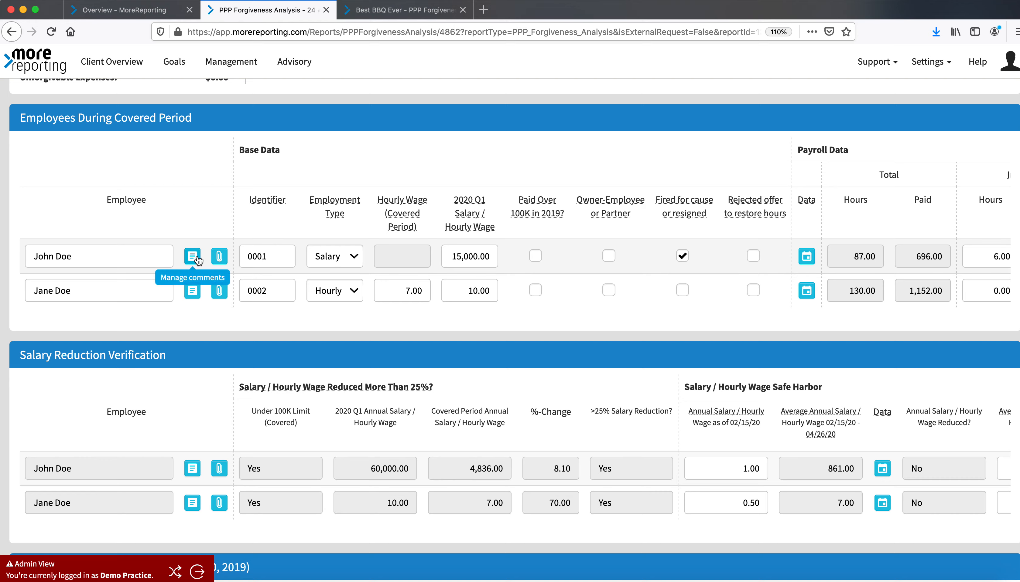
# Reopen John Doe's file manager, choose the Fire For Cause Or Resigned file type and browse for a file without uploading
pyautogui.click(220, 256)
pyautogui.click(469, 232)
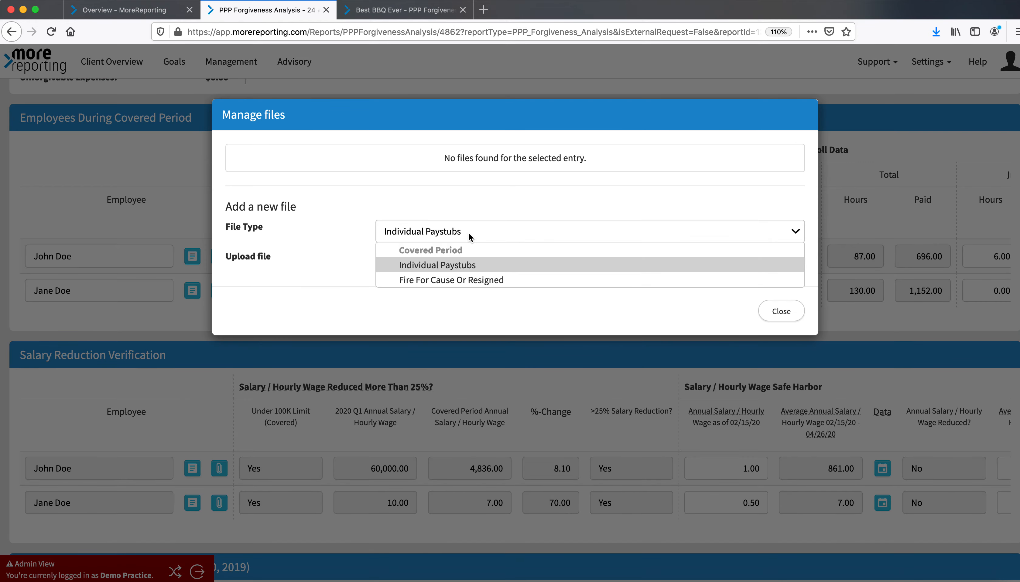
pyautogui.click(448, 280)
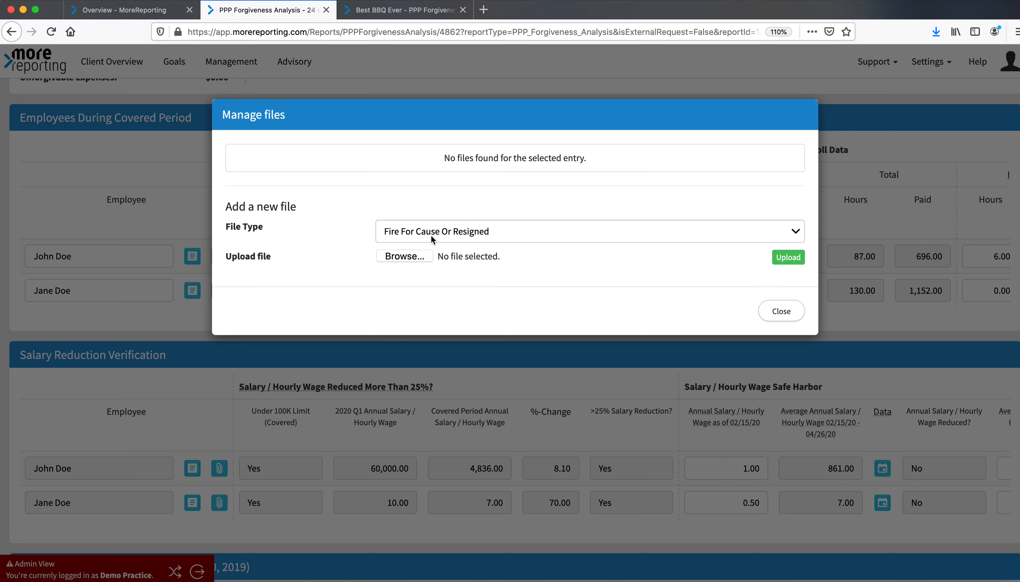
pyautogui.click(411, 255)
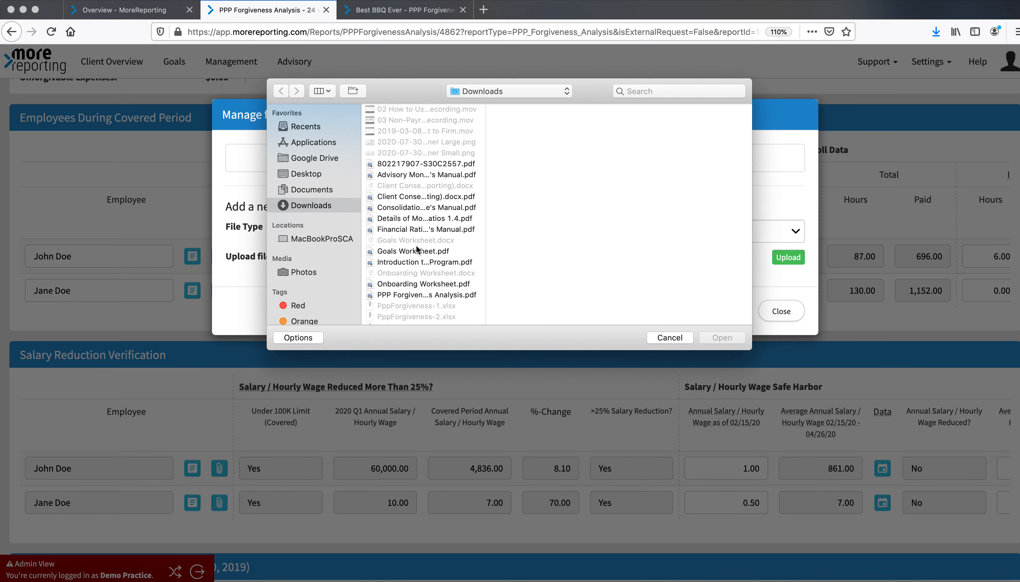
pyautogui.click(669, 340)
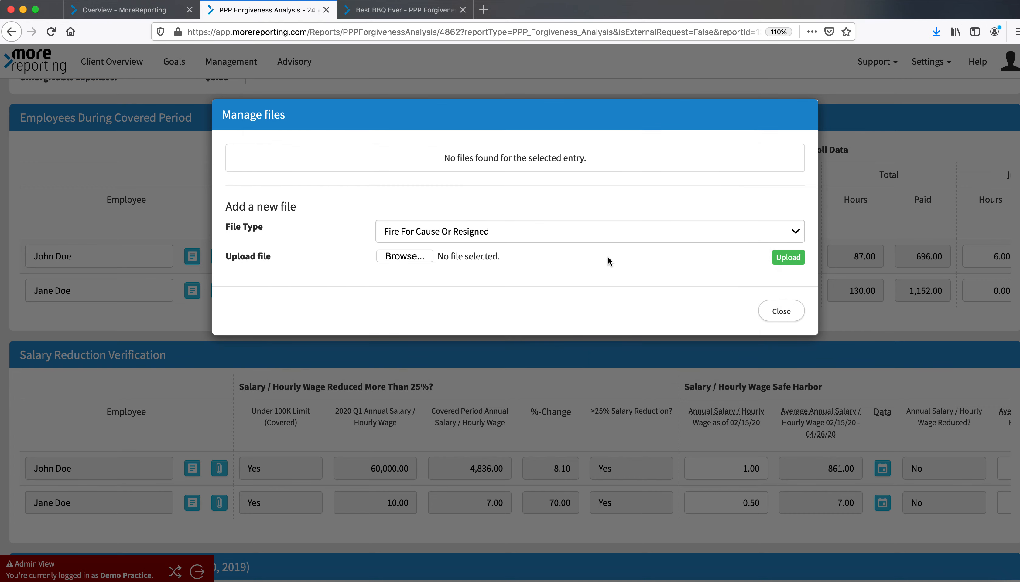
pyautogui.click(801, 312)
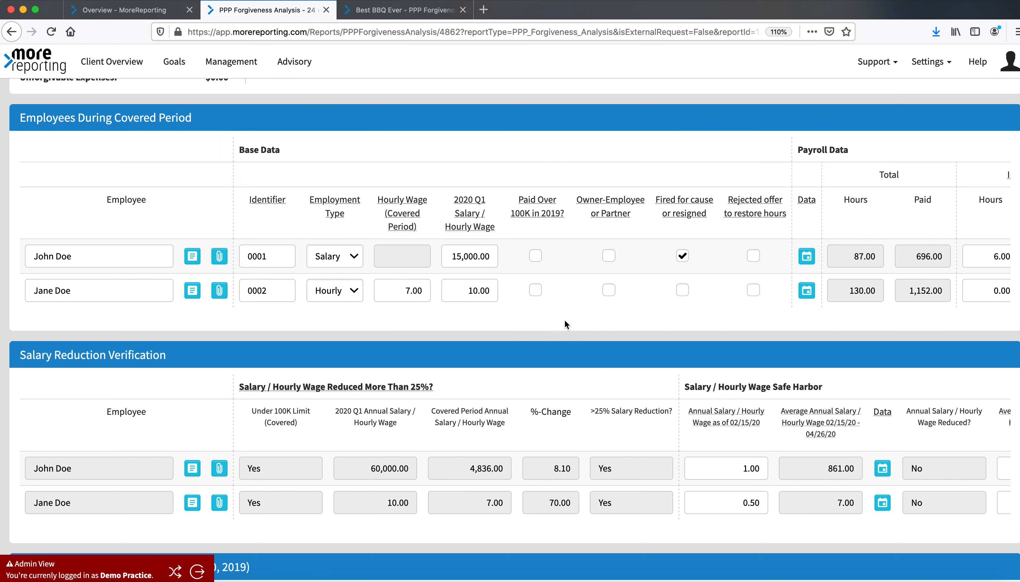
# Open the comment box for John Doe and close it without adding a comment
pyautogui.scroll(-2, 564, 319)
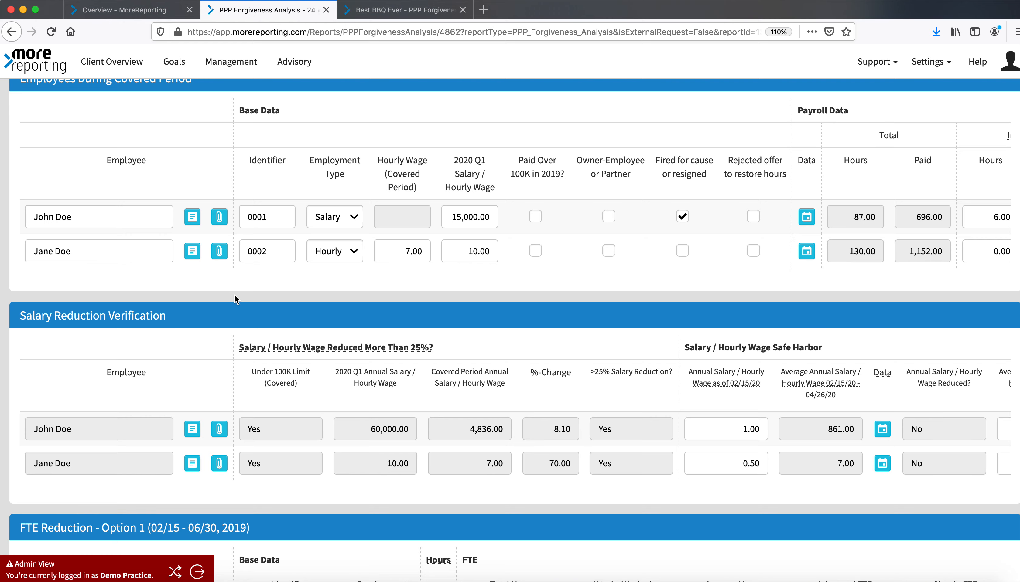
pyautogui.click(192, 217)
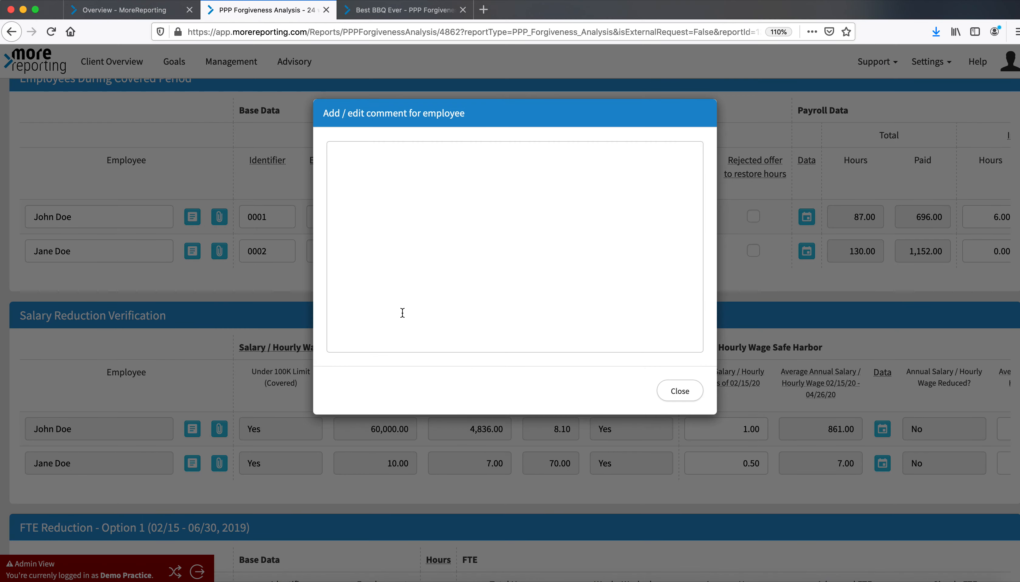
pyautogui.click(422, 209)
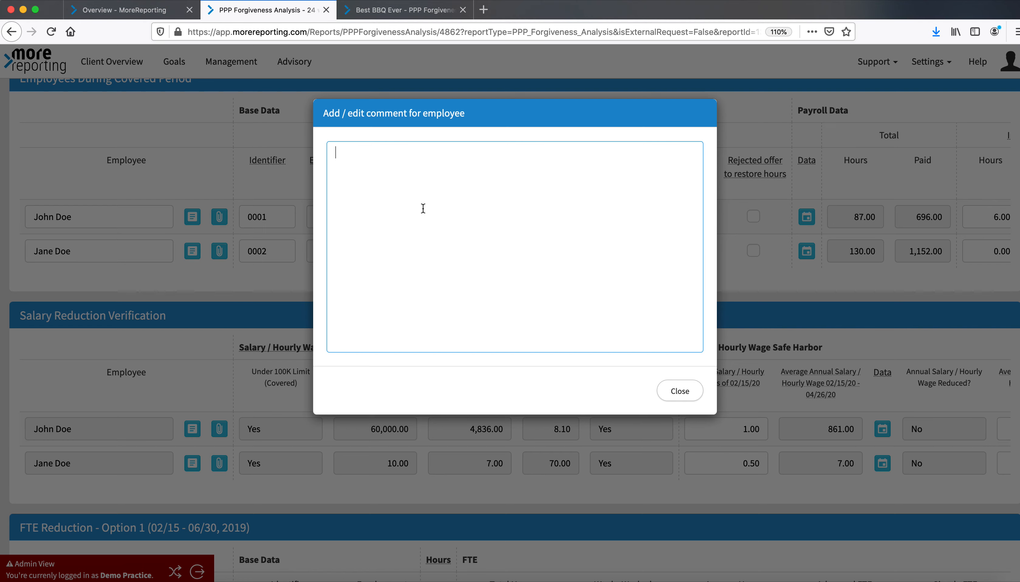
pyautogui.click(679, 392)
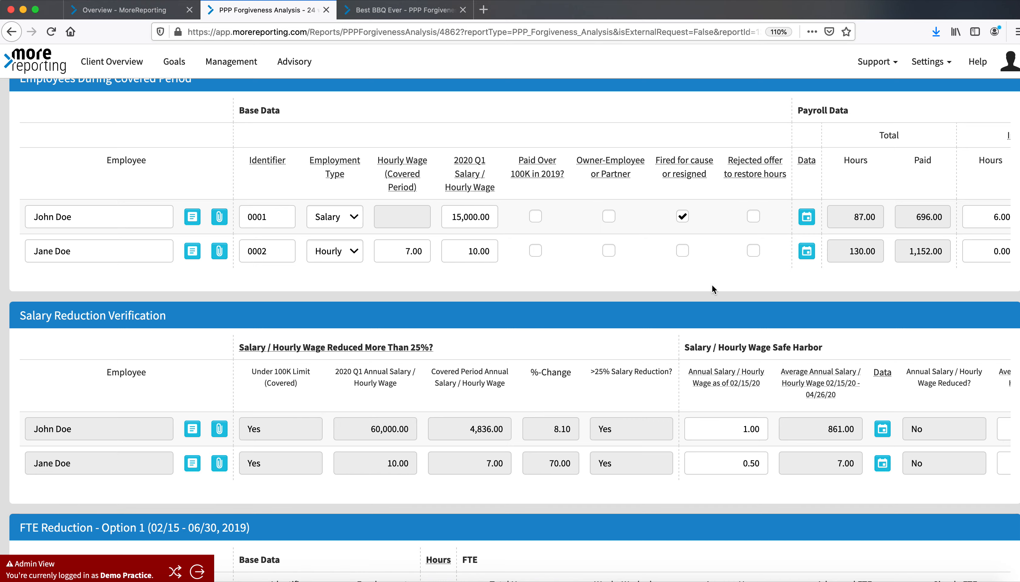
# Review John Doe's weekly payroll data details for the covered period and close them
pyautogui.hscroll(5, 729, 220)
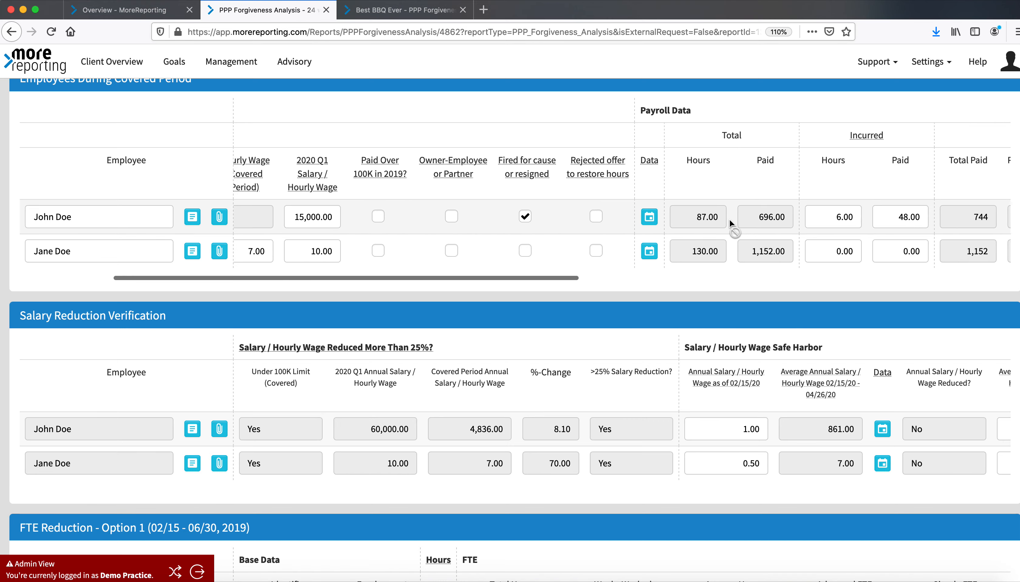
pyautogui.click(610, 216)
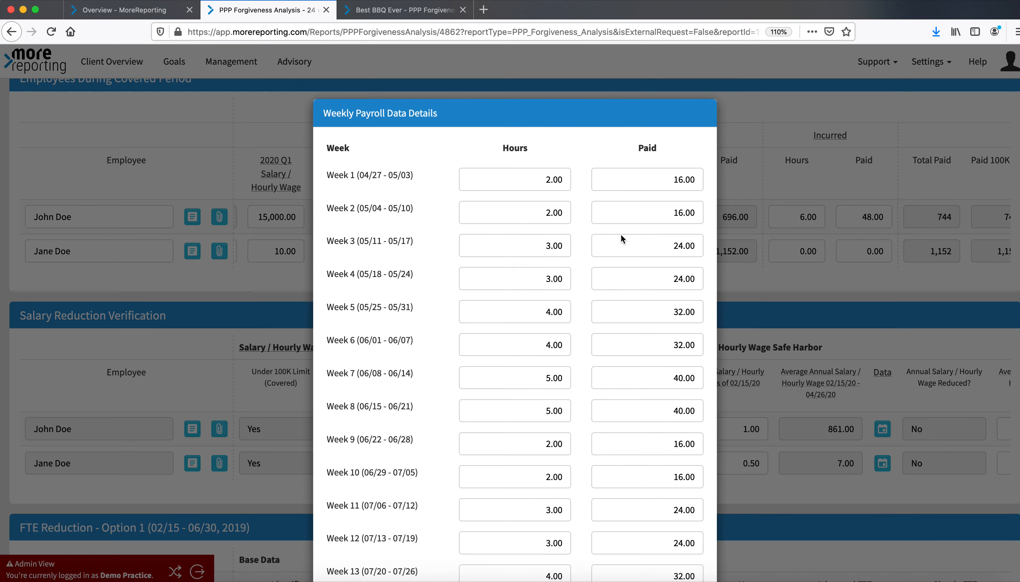
pyautogui.scroll(-8, 625, 304)
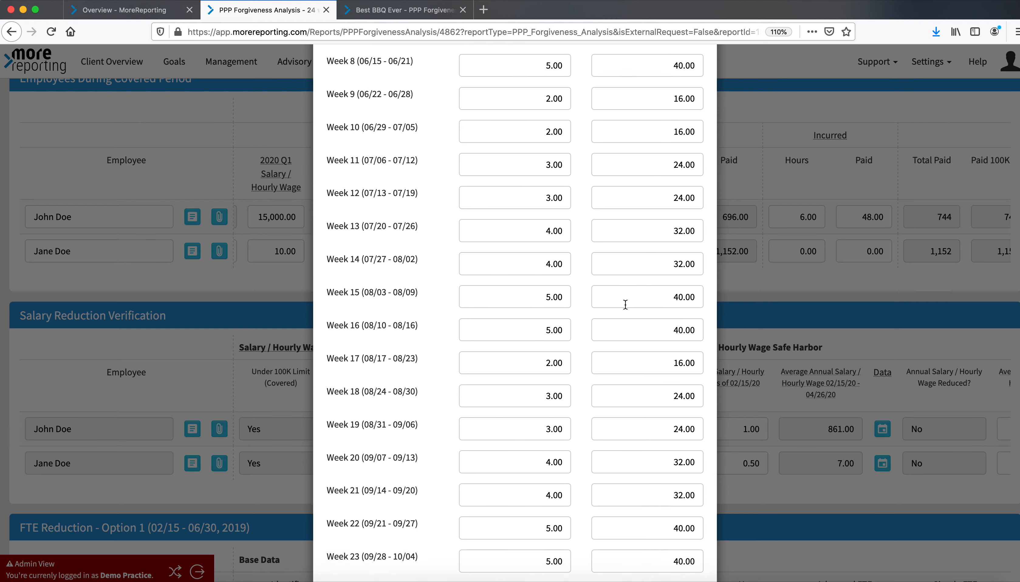
pyautogui.scroll(-3, 626, 305)
pyautogui.scroll(11, 625, 304)
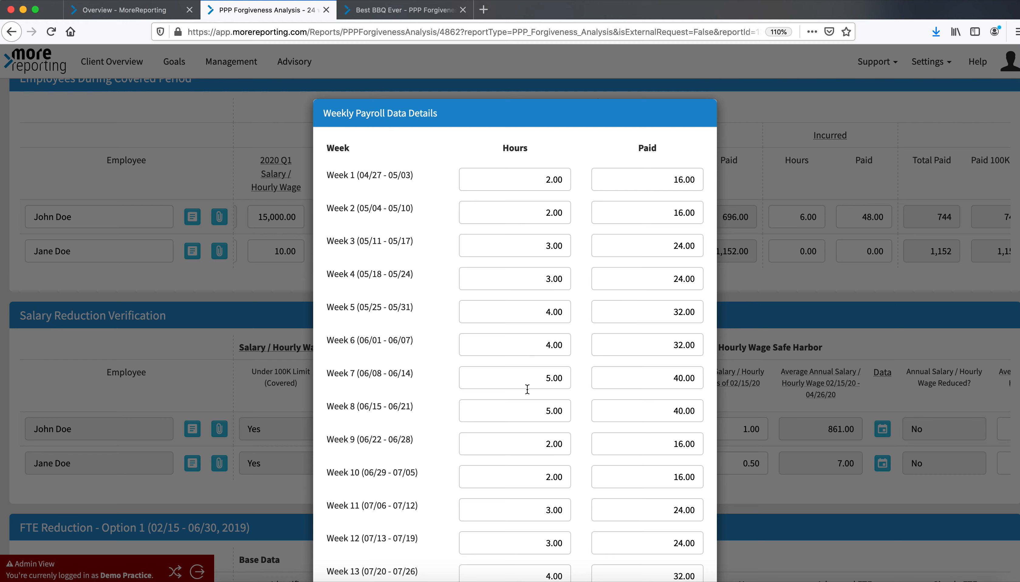
pyautogui.click(744, 138)
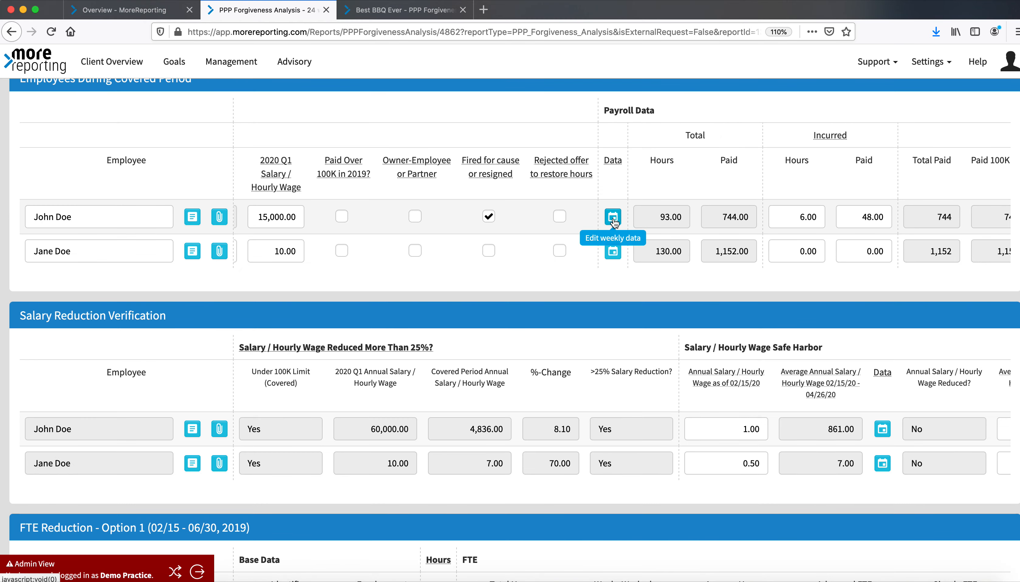
# Scroll through the salary reduction, other payroll and FTE columns of the employee tables
pyautogui.scroll(-2, 620, 411)
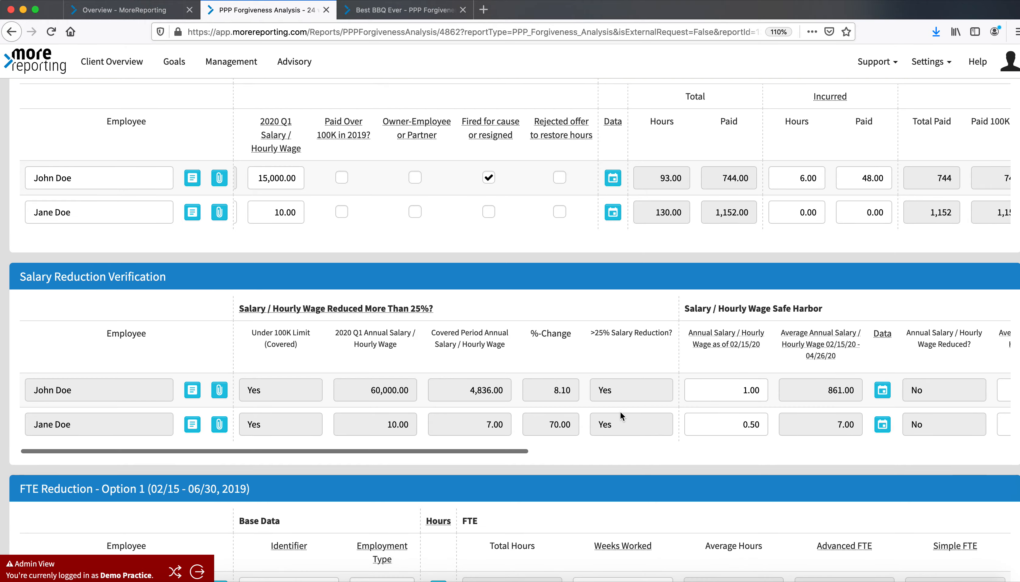
pyautogui.hscroll(10, 881, 417)
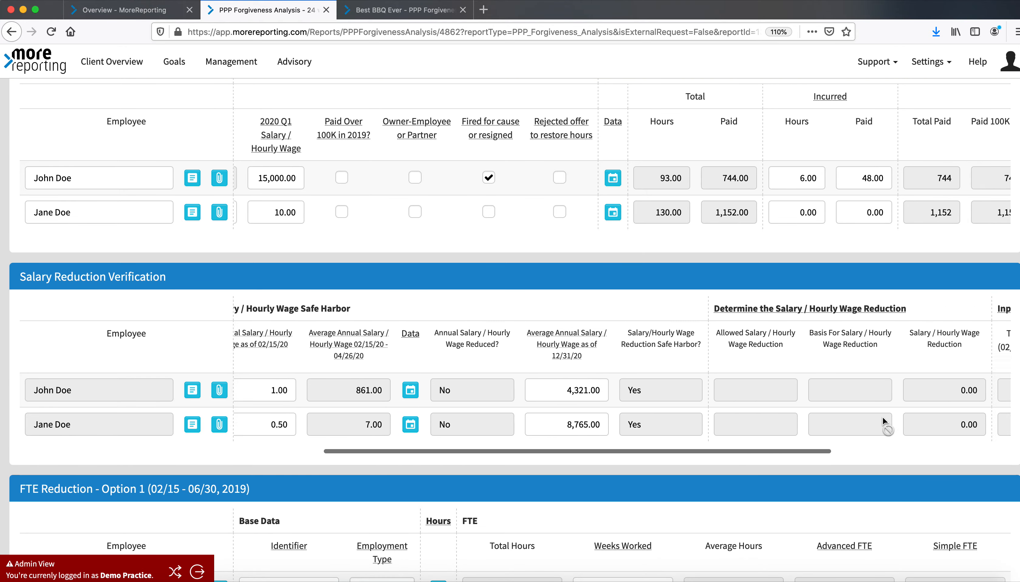
pyautogui.hscroll(10, 915, 189)
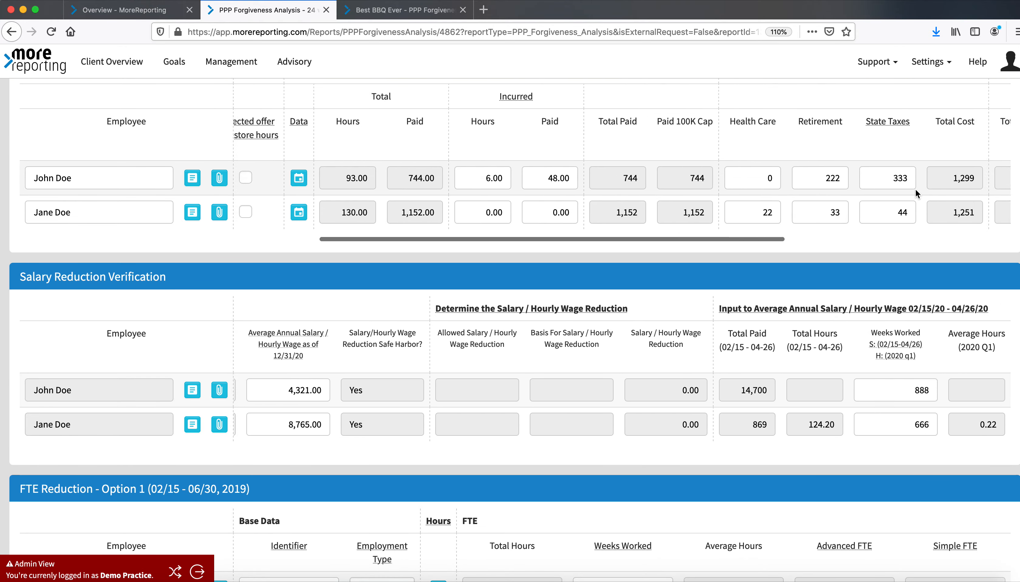
pyautogui.scroll(4, 915, 189)
pyautogui.scroll(3, 910, 202)
pyautogui.hscroll(8, 845, 318)
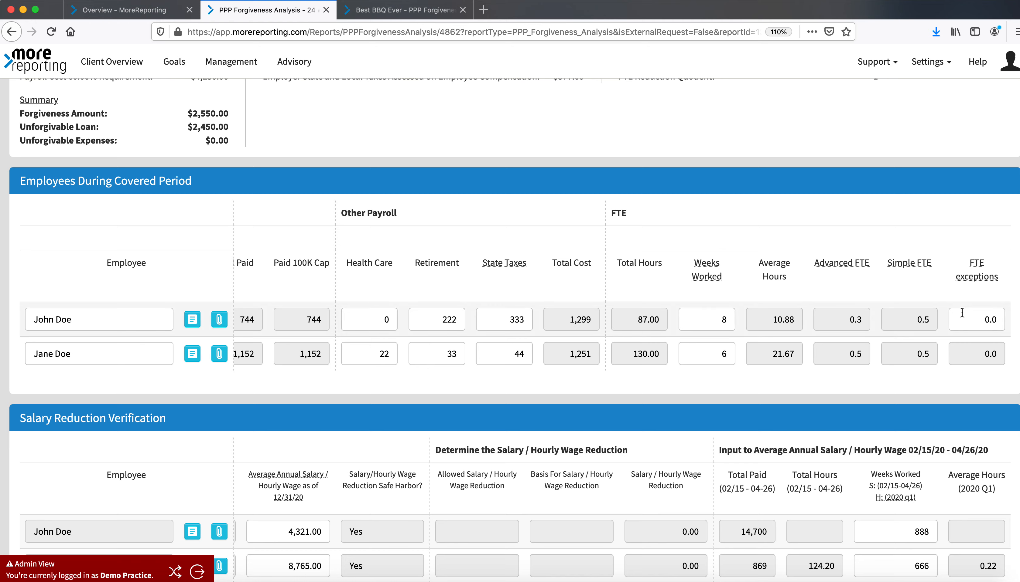
pyautogui.scroll(10, 969, 319)
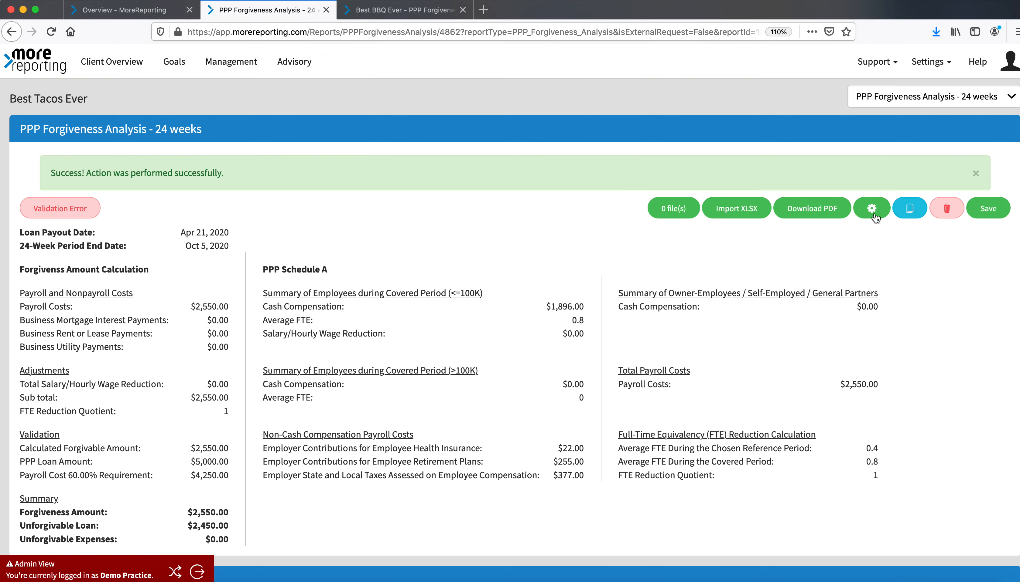
# Open the analysis settings, review the Loan Forgiveness Application tab, and cancel without changes
pyautogui.click(871, 208)
pyautogui.scroll(-10, 605, 496)
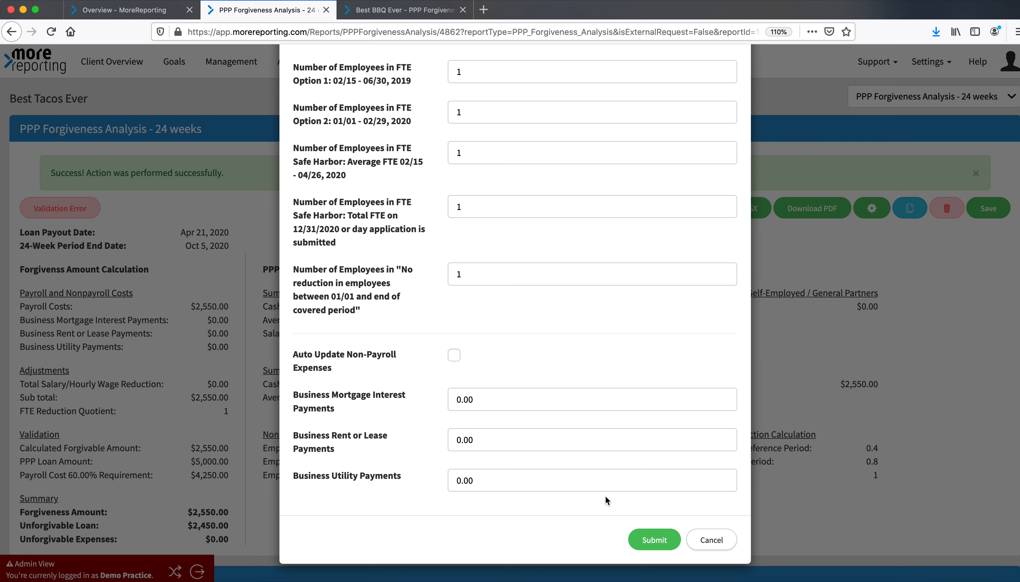
pyautogui.scroll(2, 605, 496)
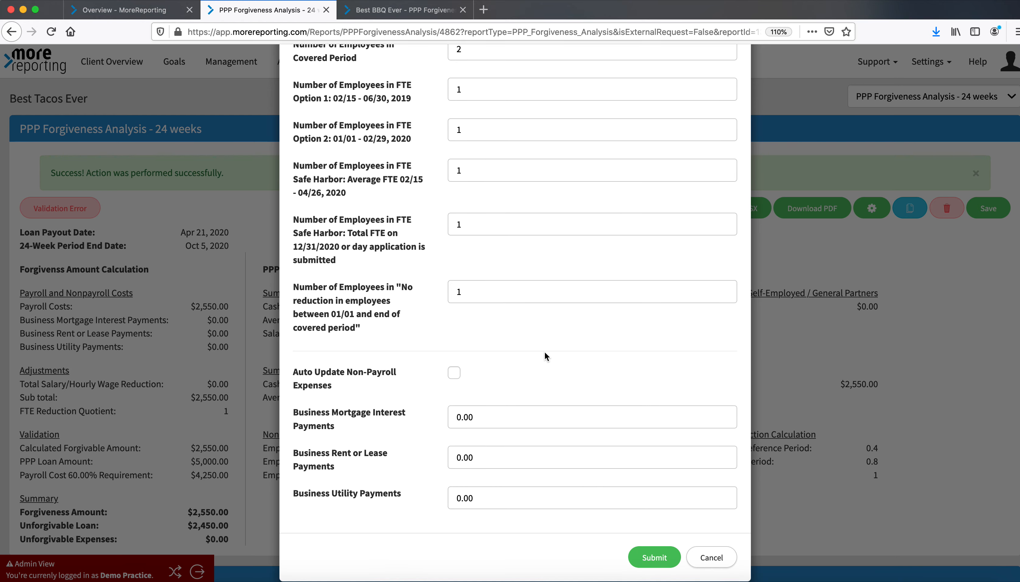
pyautogui.scroll(10, 461, 302)
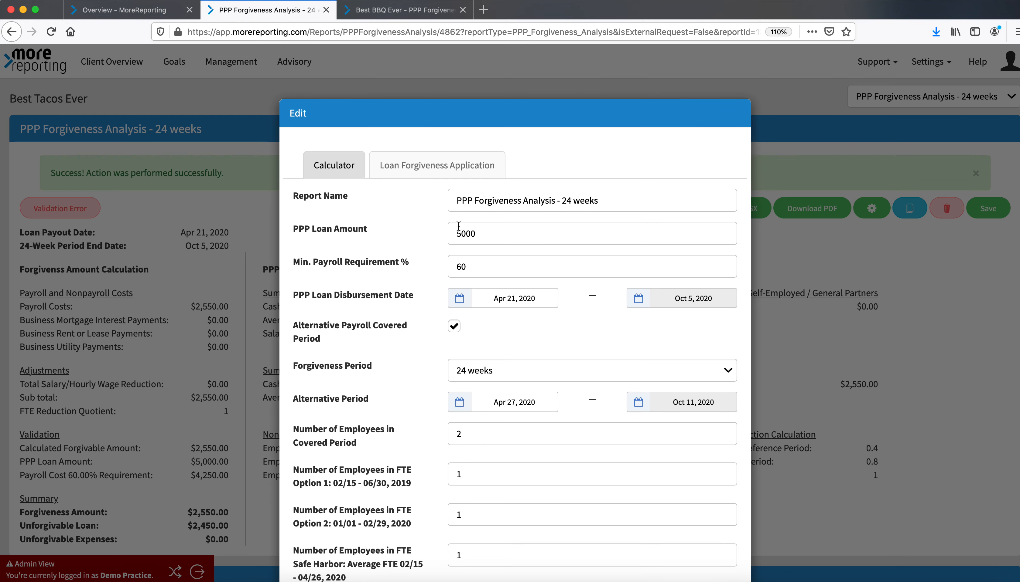
pyautogui.click(450, 168)
pyautogui.scroll(-10, 473, 323)
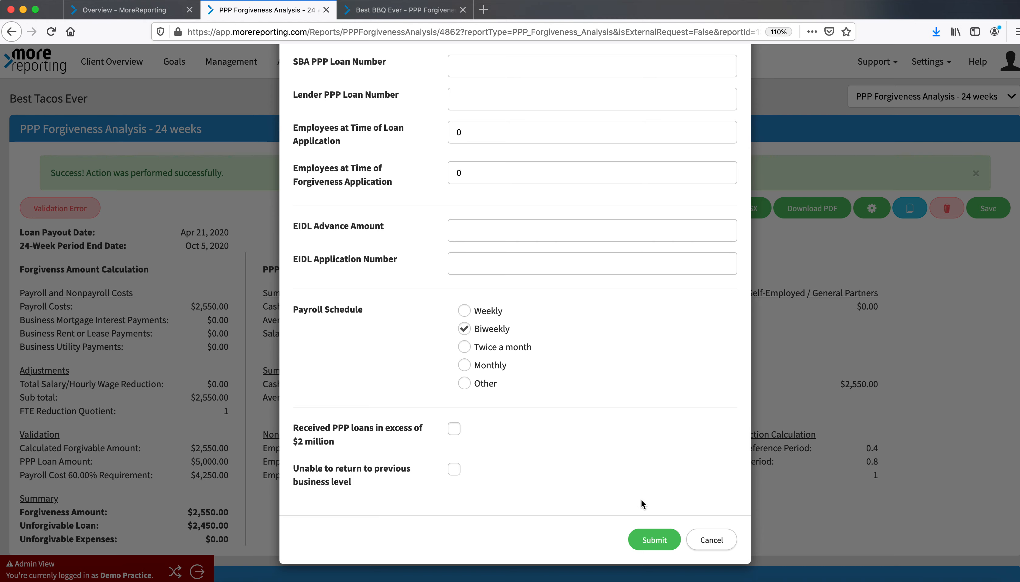
pyautogui.click(710, 540)
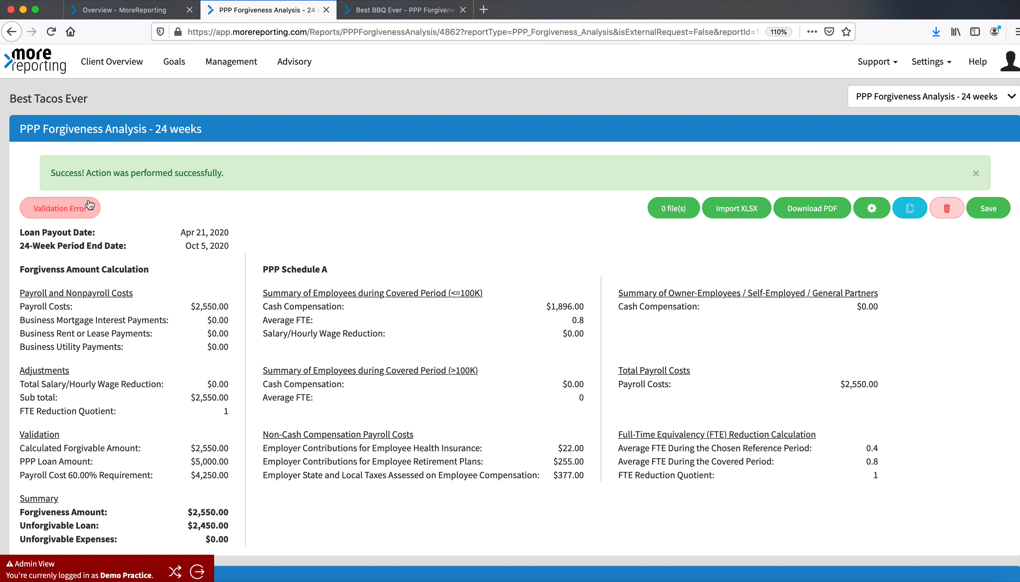
# Review the validation errors and scroll through the FTE Reduction sections they refer to
pyautogui.click(80, 210)
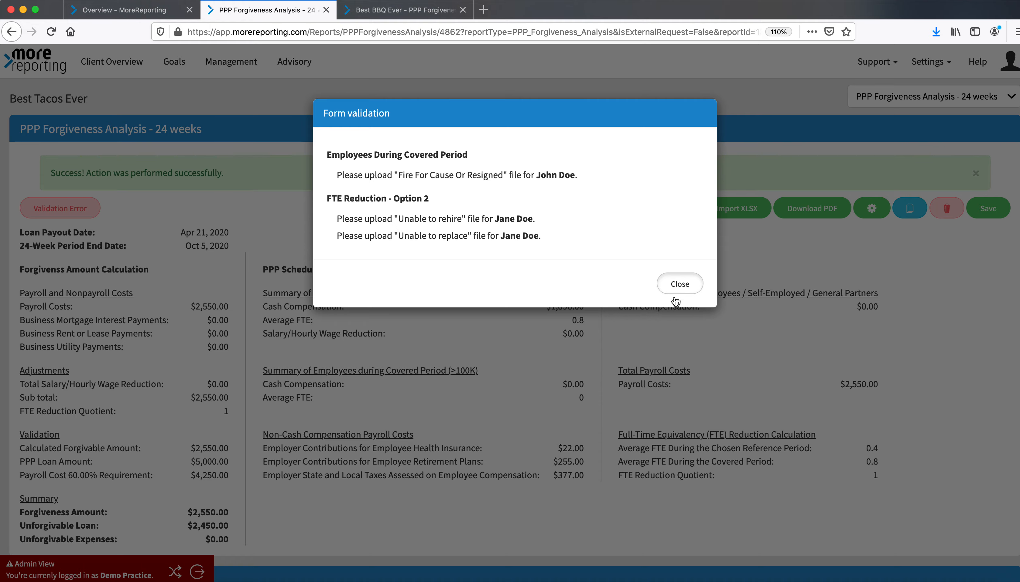
pyautogui.click(679, 284)
pyautogui.scroll(-15, 598, 410)
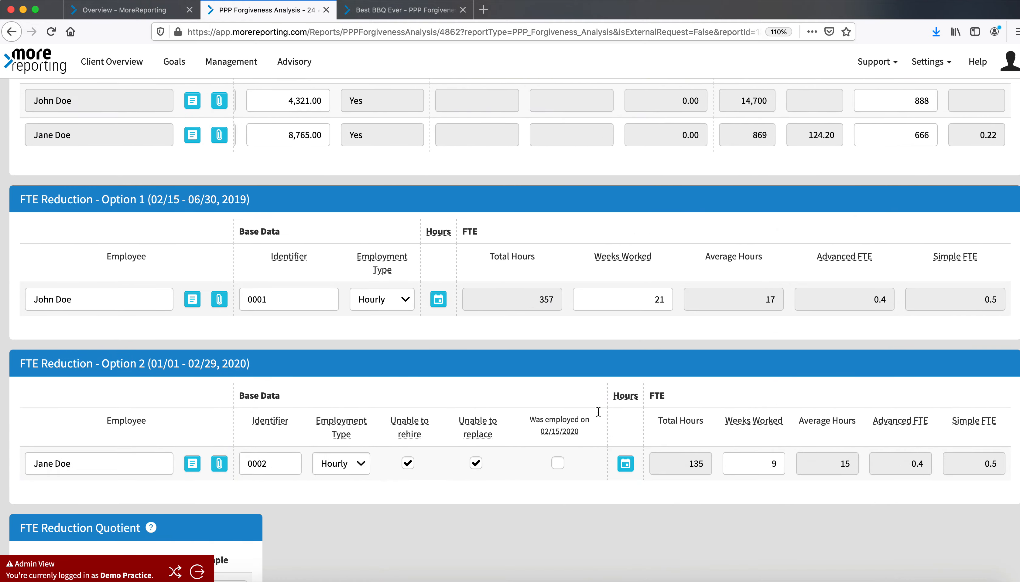
pyautogui.scroll(-10, 598, 411)
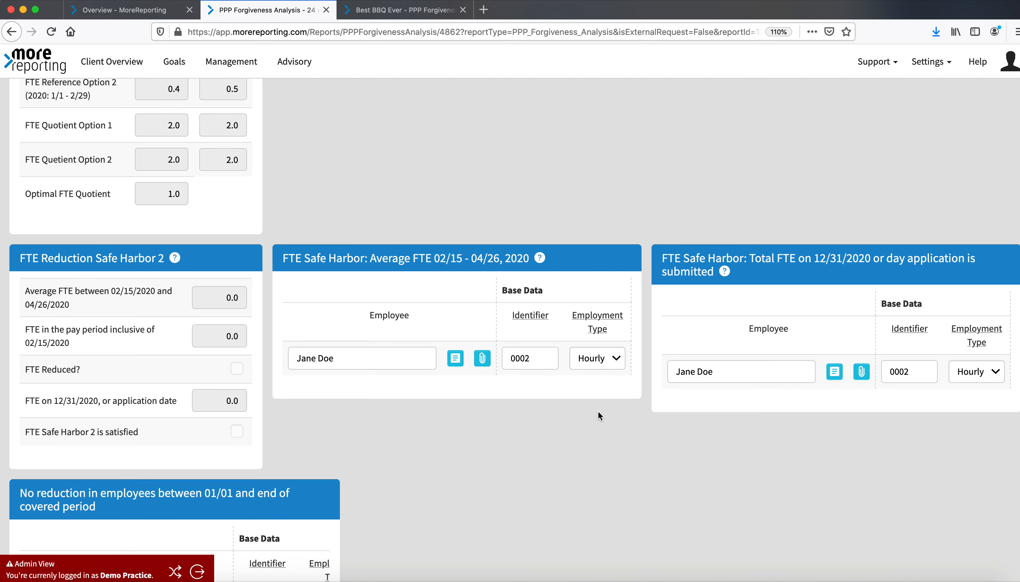
pyautogui.scroll(-1, 597, 411)
pyautogui.scroll(10, 598, 411)
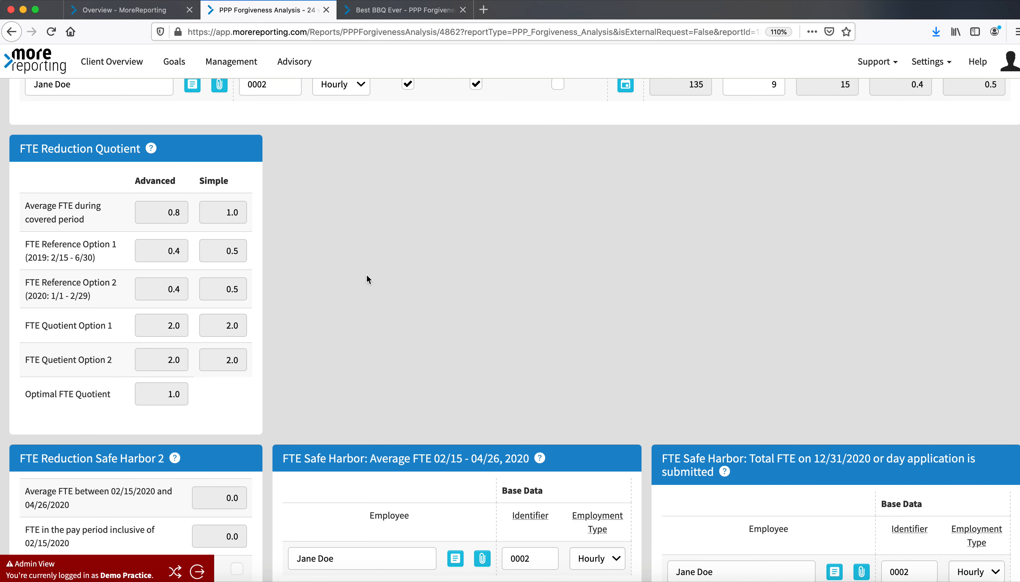
pyautogui.scroll(15, 366, 275)
pyautogui.scroll(4, 366, 275)
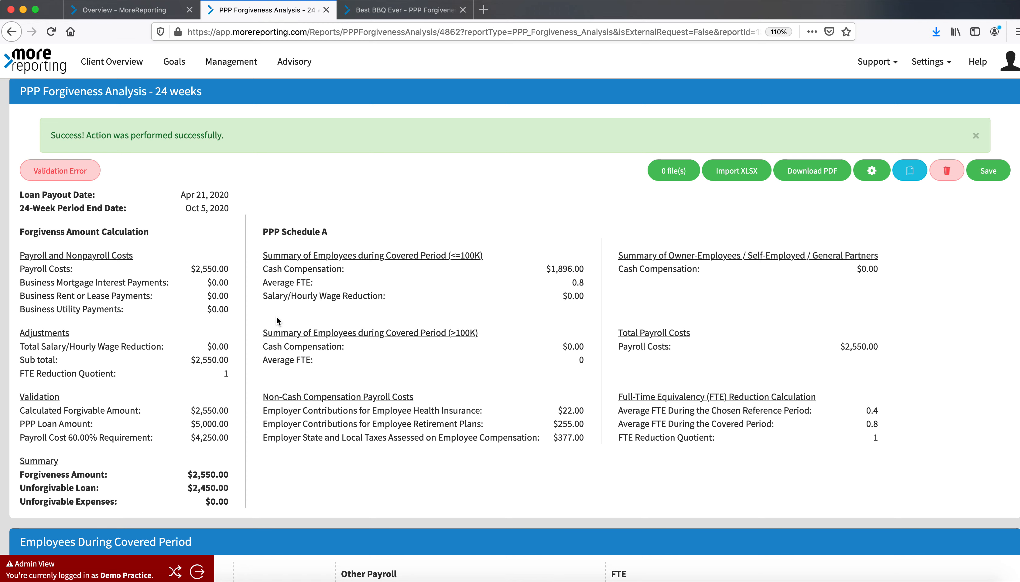
pyautogui.scroll(2, 275, 316)
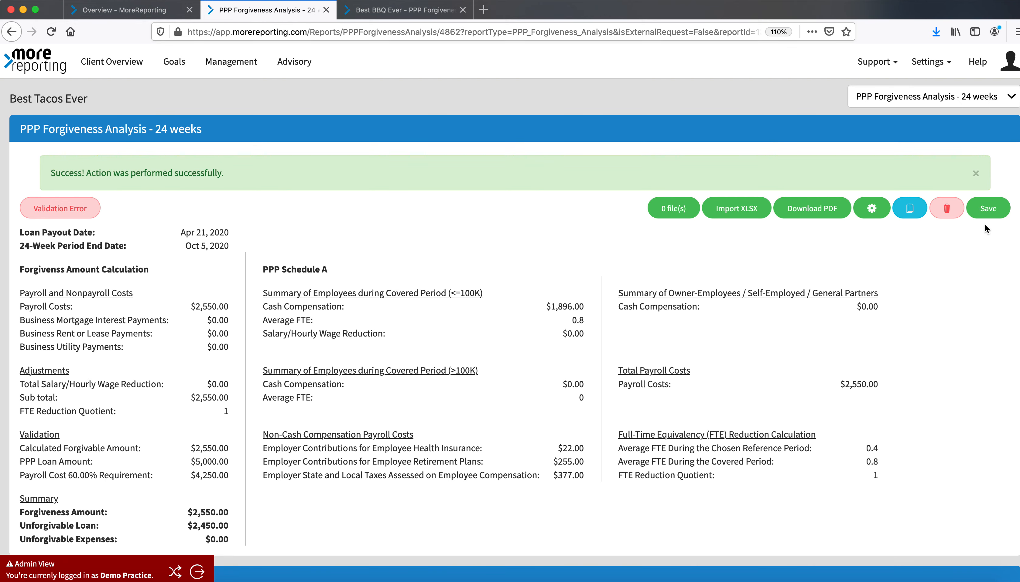
# Save the analysis and create a copy of the report
pyautogui.click(991, 211)
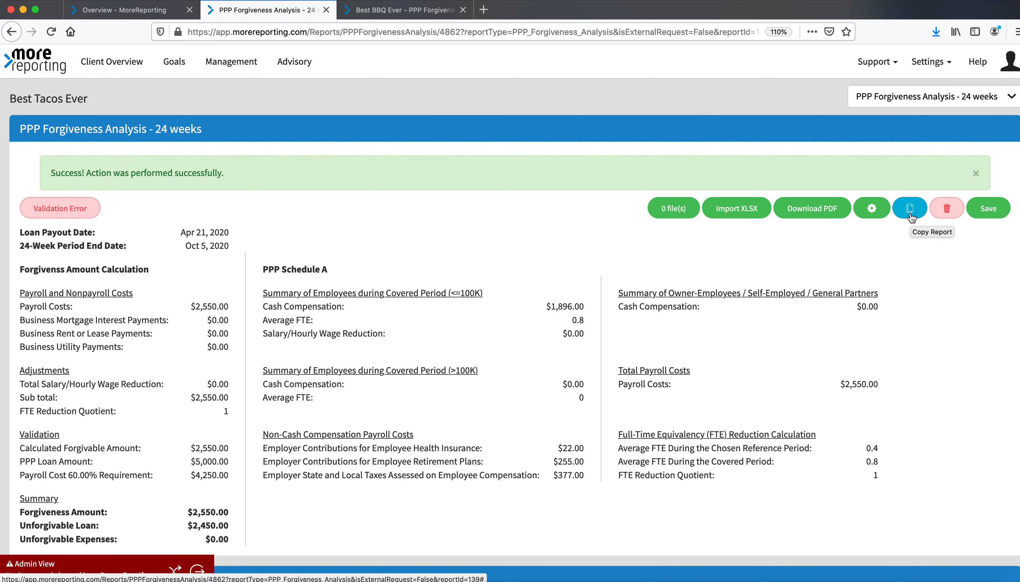
pyautogui.click(909, 217)
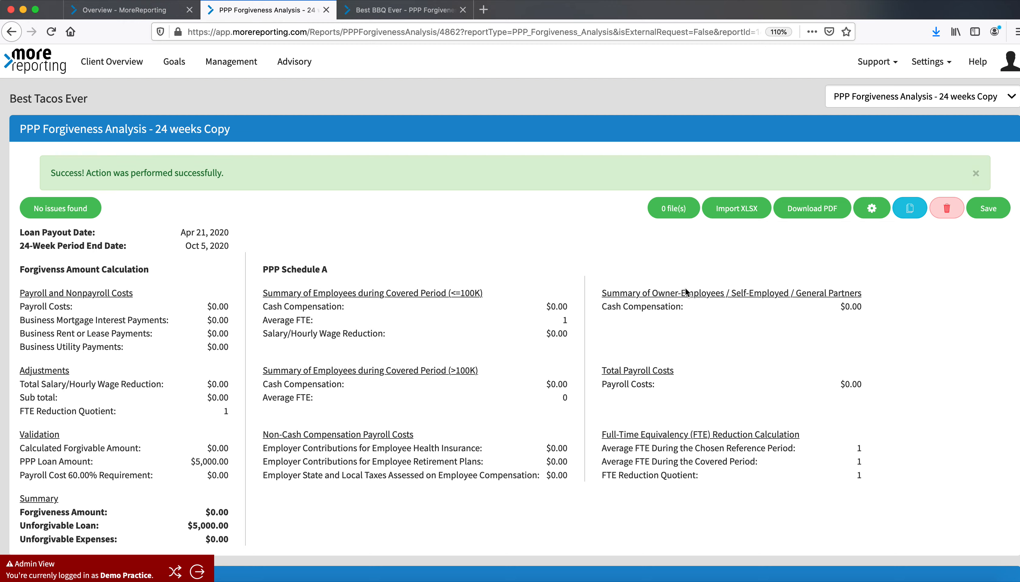
# Rename the copied report to PPP Forgiveness Analysis - 8 week, set its forgiveness period to 8 weeks, and submit
pyautogui.click(874, 211)
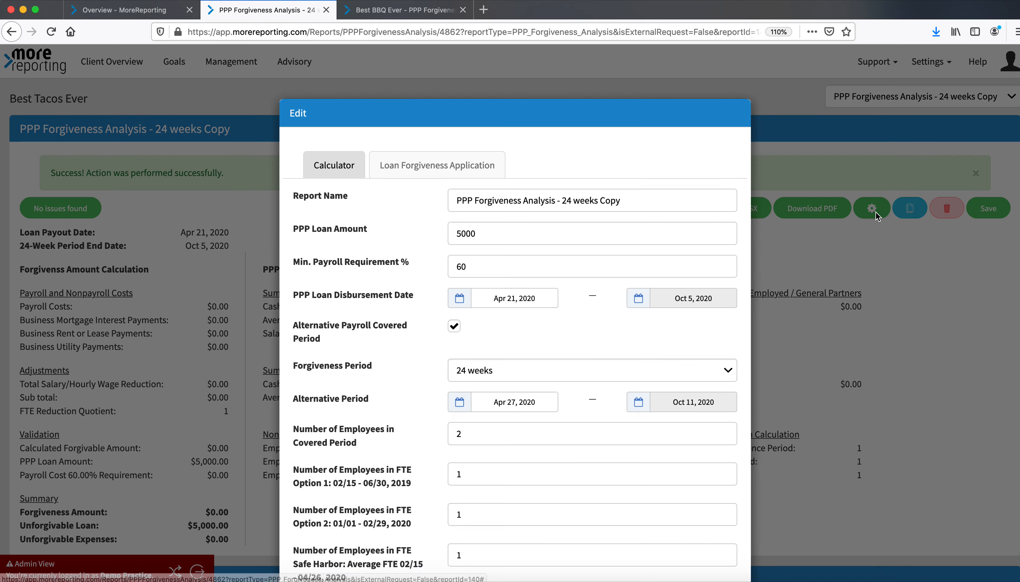
pyautogui.moveTo(618, 202); pyautogui.dragTo(564, 203)
pyautogui.write('8 weeks')
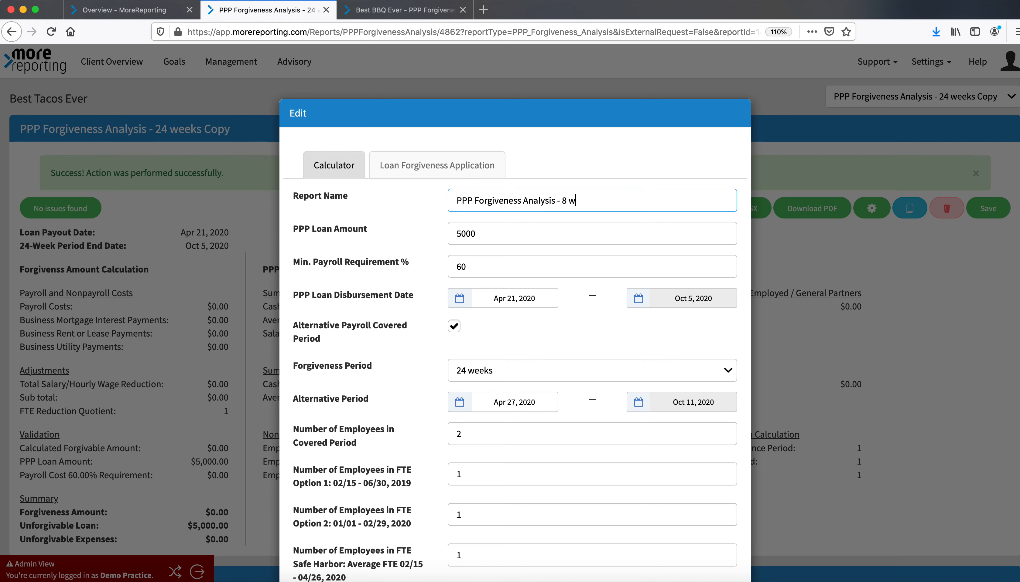
pyautogui.scroll(-10, 605, 344)
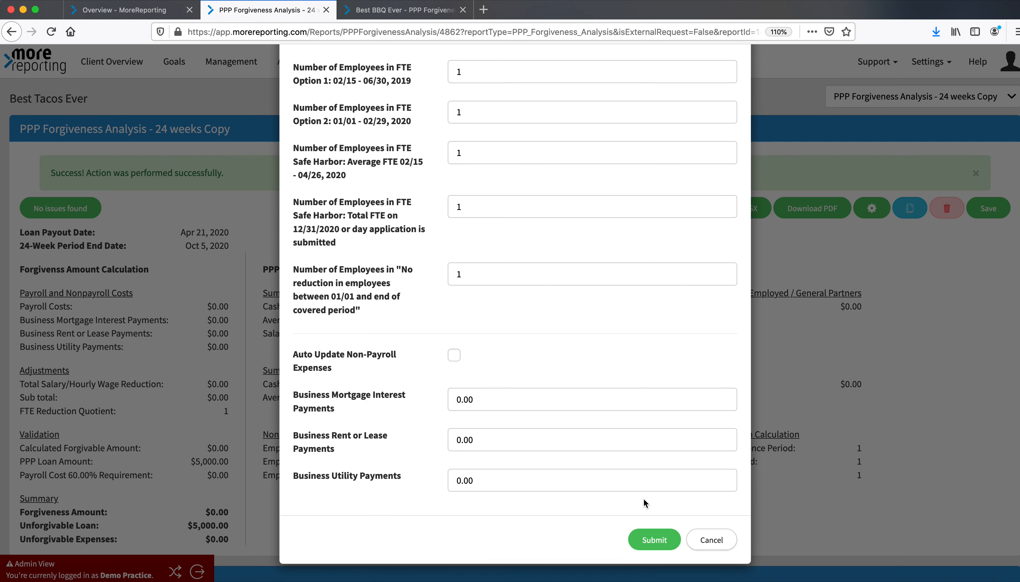
pyautogui.scroll(1, 643, 254)
pyautogui.scroll(10, 644, 254)
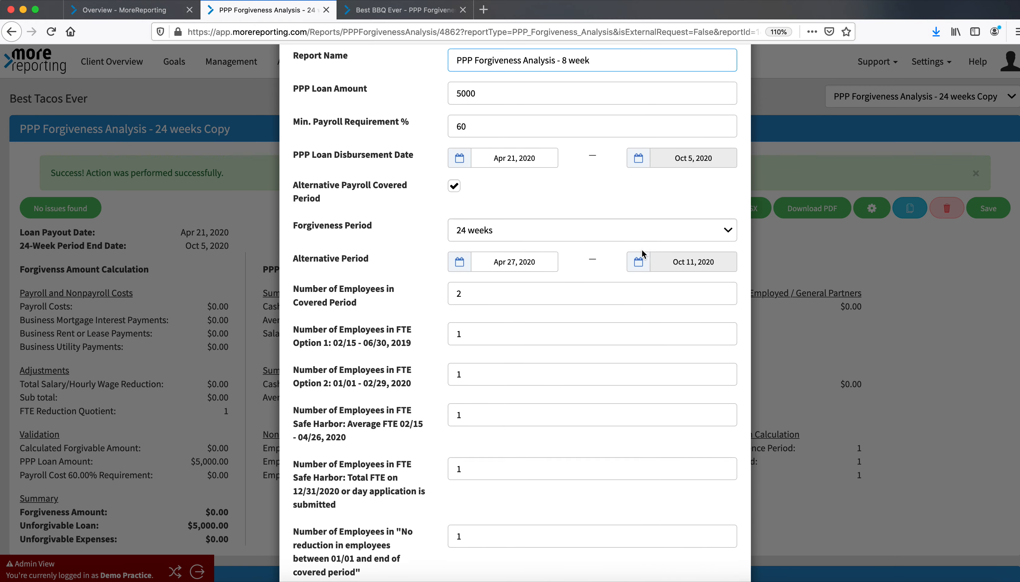
pyautogui.click(646, 257)
pyautogui.click(625, 278)
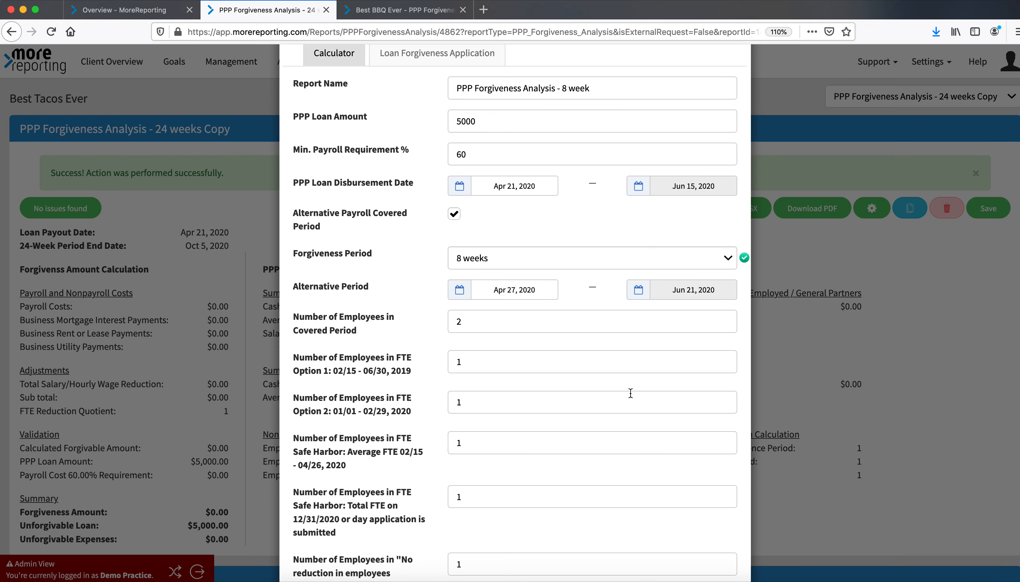
pyautogui.scroll(-10, 628, 392)
pyautogui.click(647, 545)
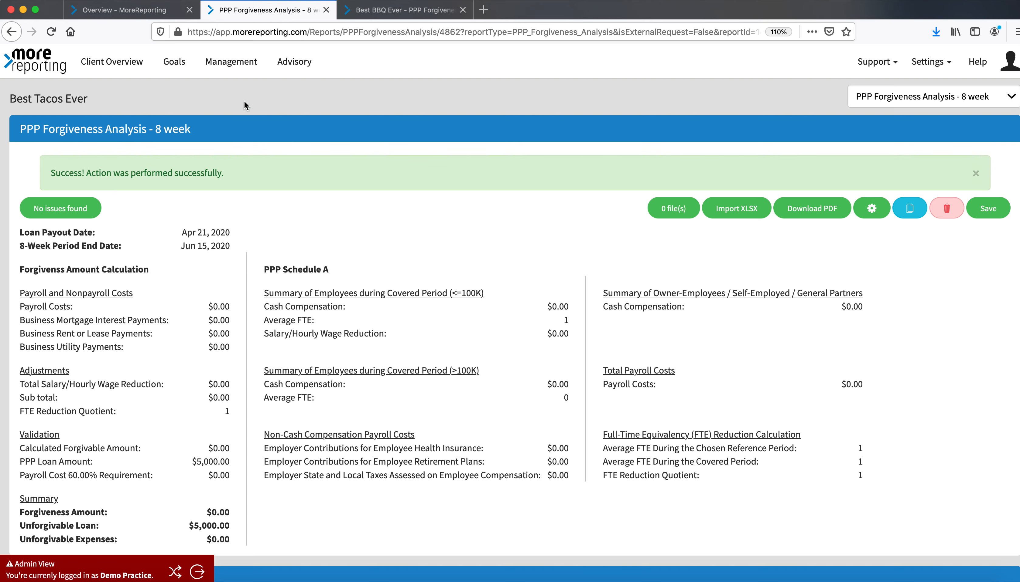
# Return to the client overview and search the client list for "best"
pyautogui.click(146, 10)
pyautogui.click(56, 227)
pyautogui.click(52, 31)
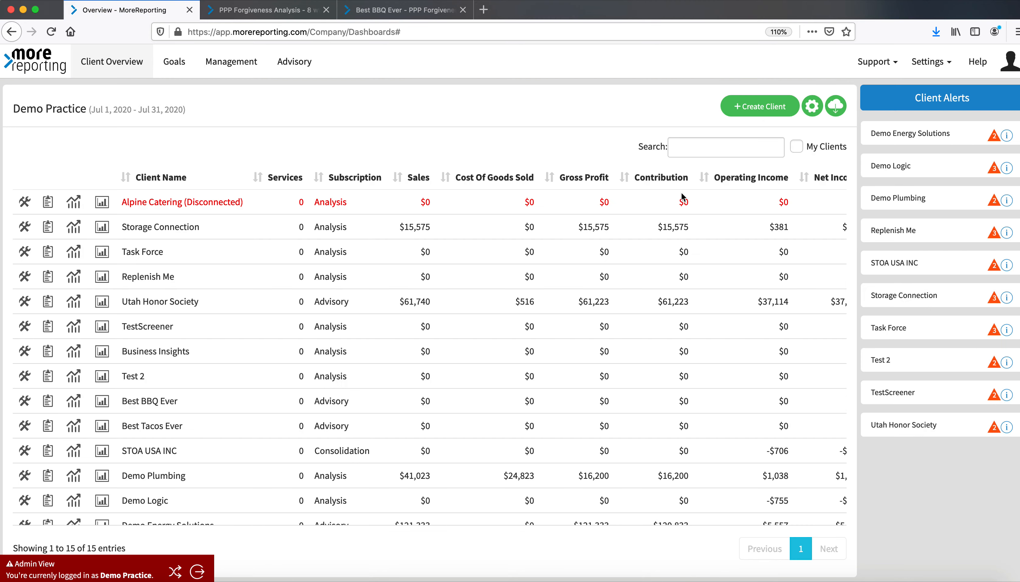
pyautogui.click(704, 149)
pyautogui.write('best')
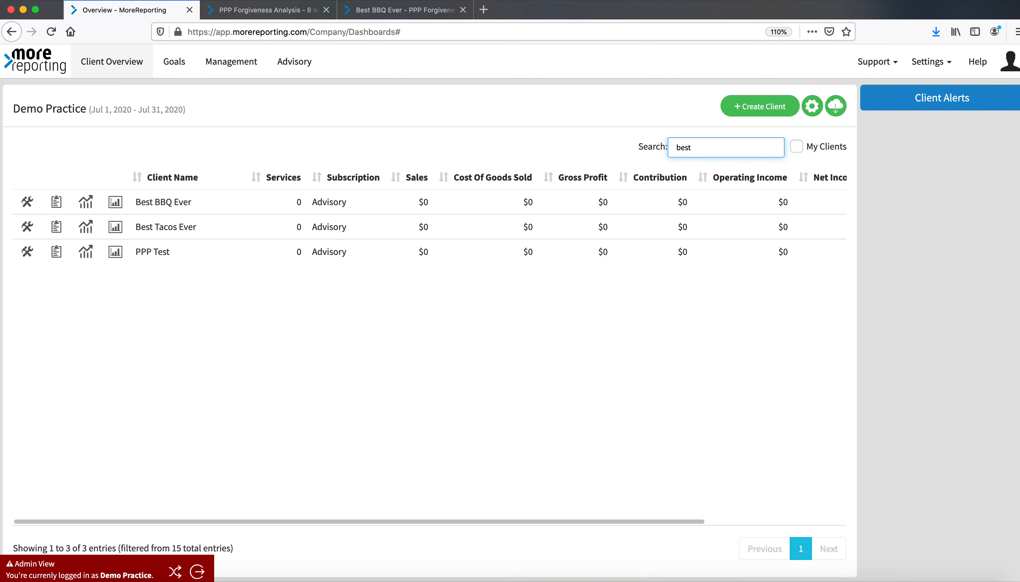
# Open Best Tacos Ever's PPP Forgiveness Analysis - 24 weeks report in a new tab and switch to it
pyautogui.click(56, 227)
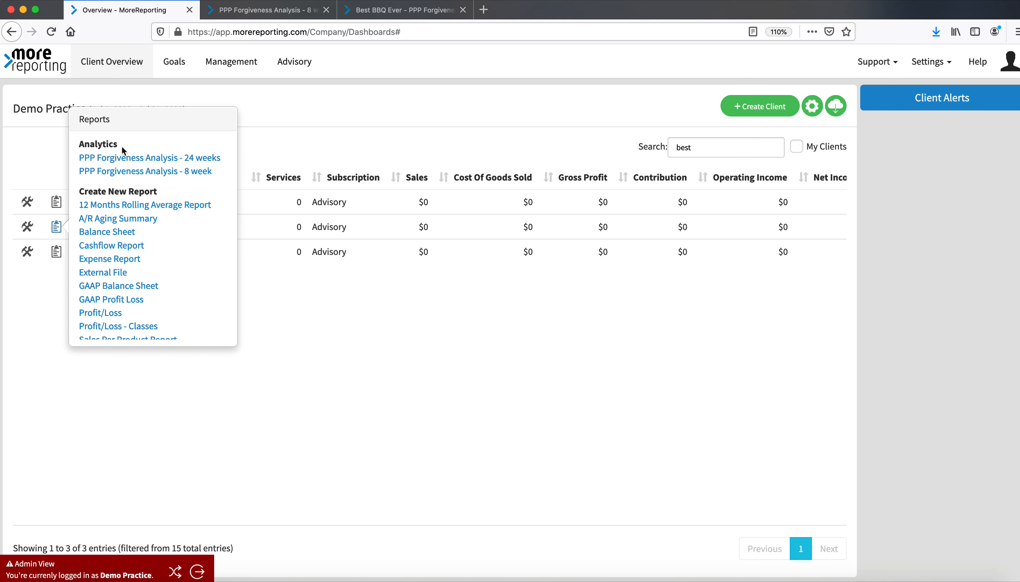
pyautogui.scroll(-5, 113, 295)
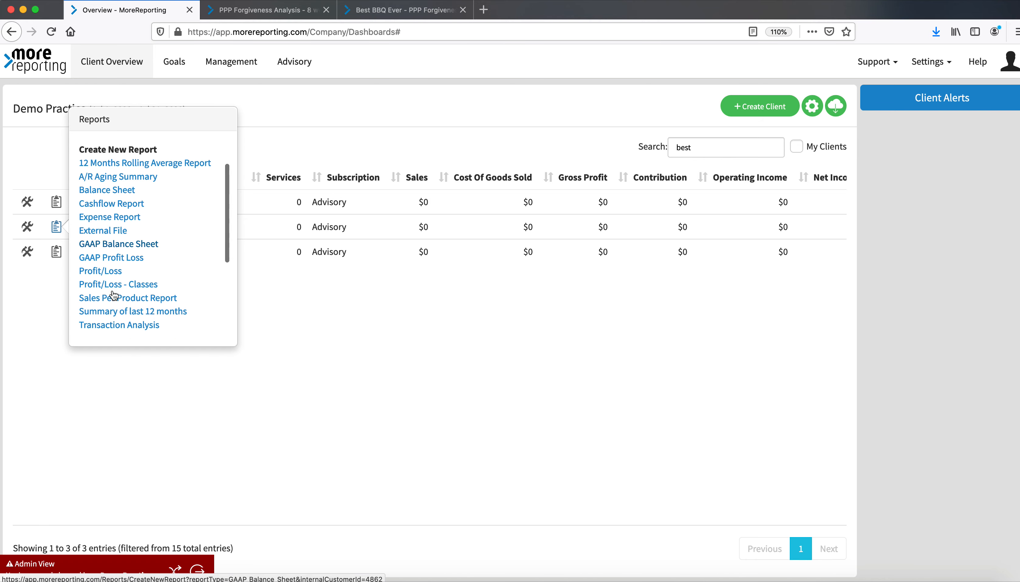
pyautogui.scroll(3, 113, 295)
pyautogui.scroll(3, 114, 295)
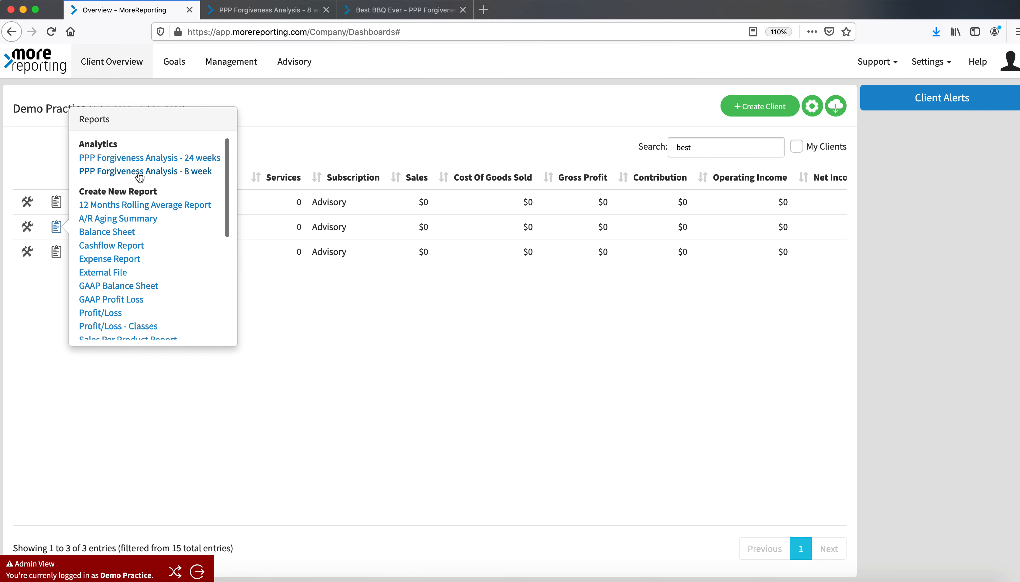
pyautogui.rightClick(133, 153)
pyautogui.click(148, 161)
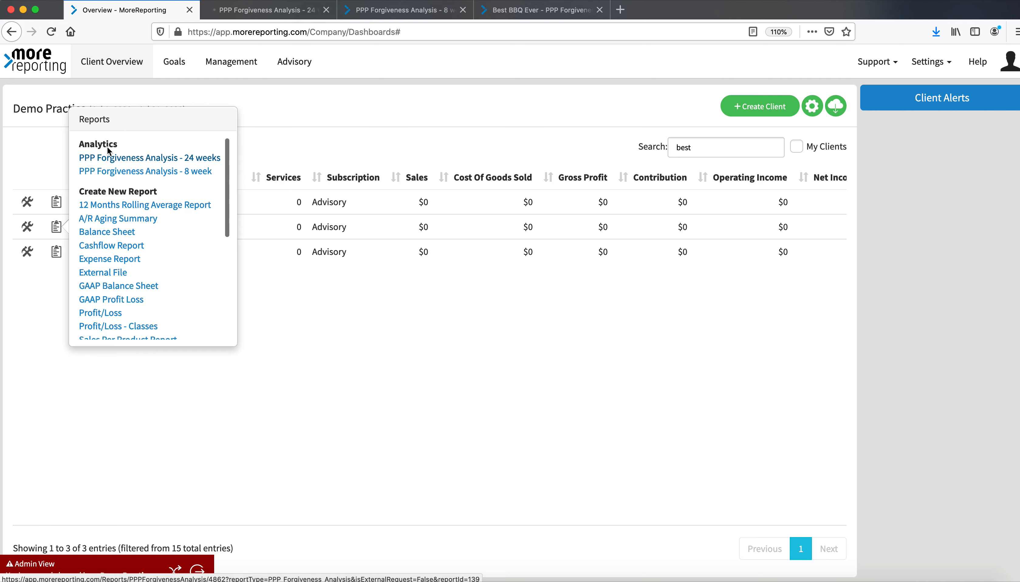
pyautogui.click(267, 10)
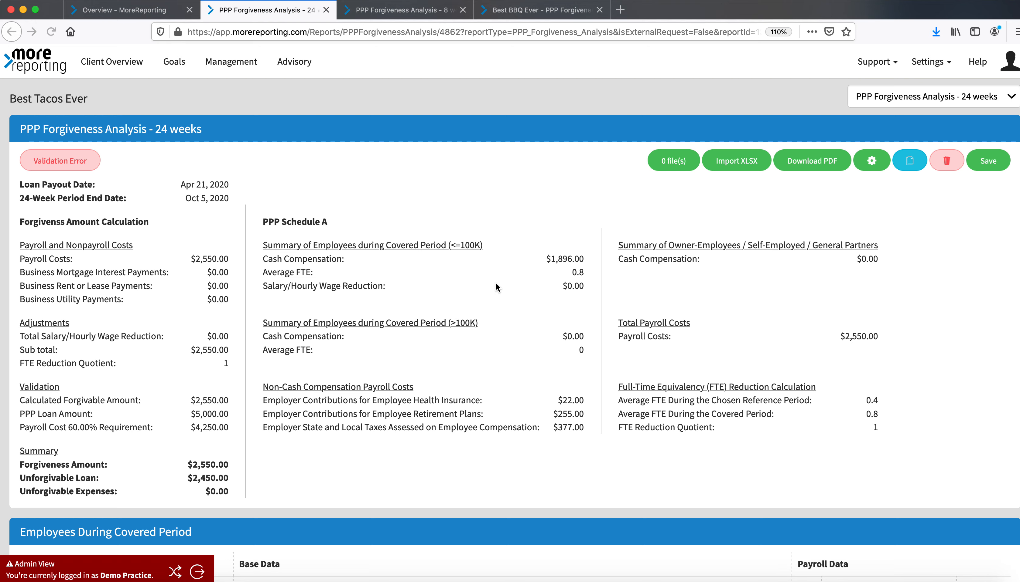